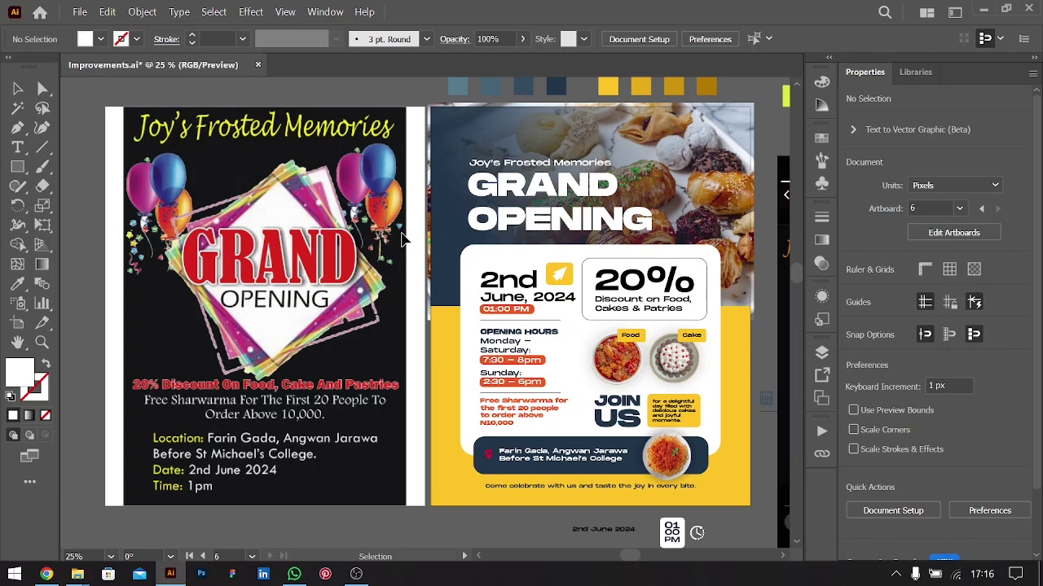
# Open the File menu for the Improvements.ai flyer document
pyautogui.click(79, 11)
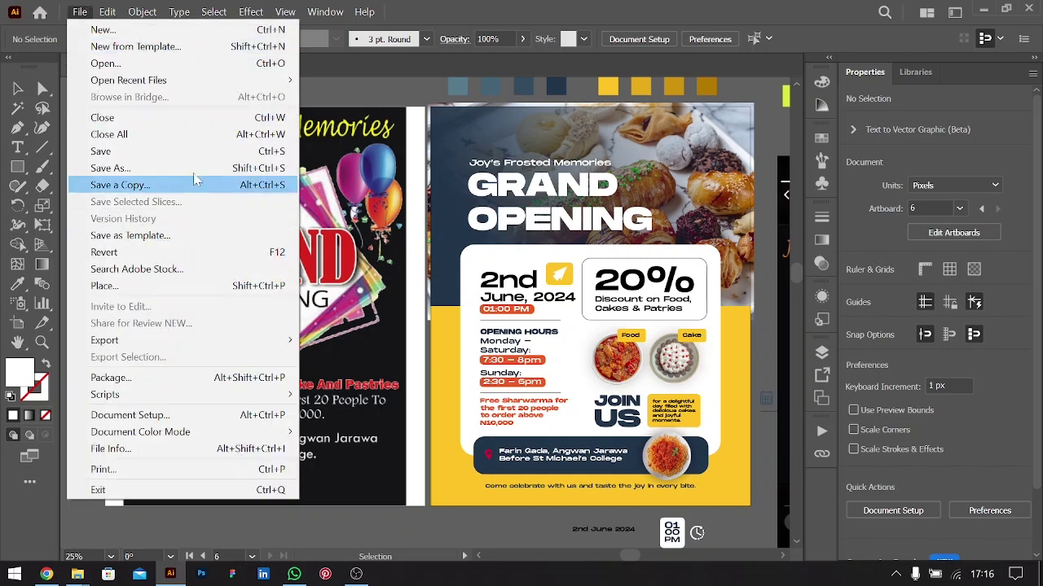
pyautogui.moveTo(259, 343)
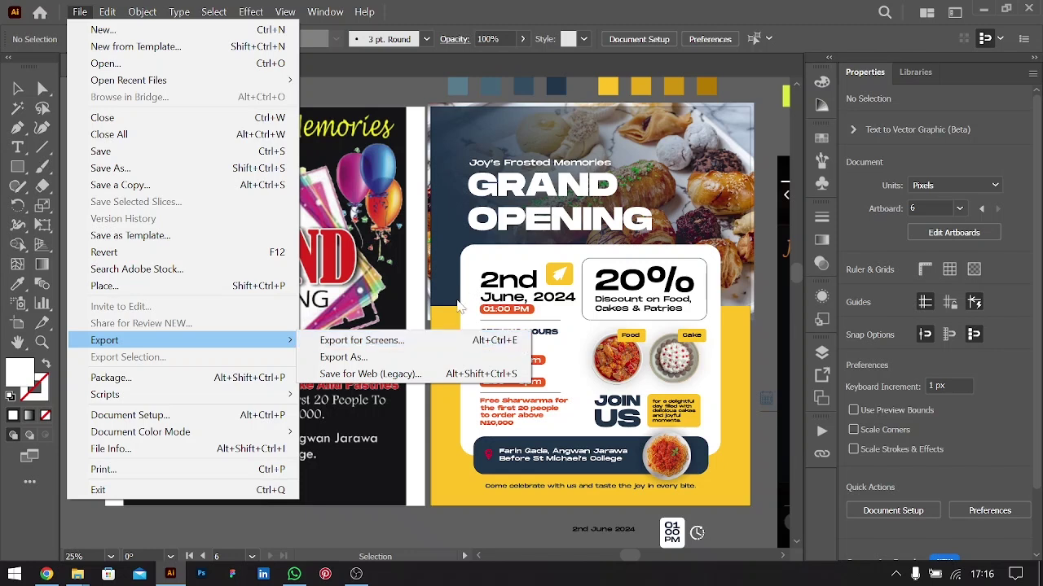
pyautogui.click(483, 344)
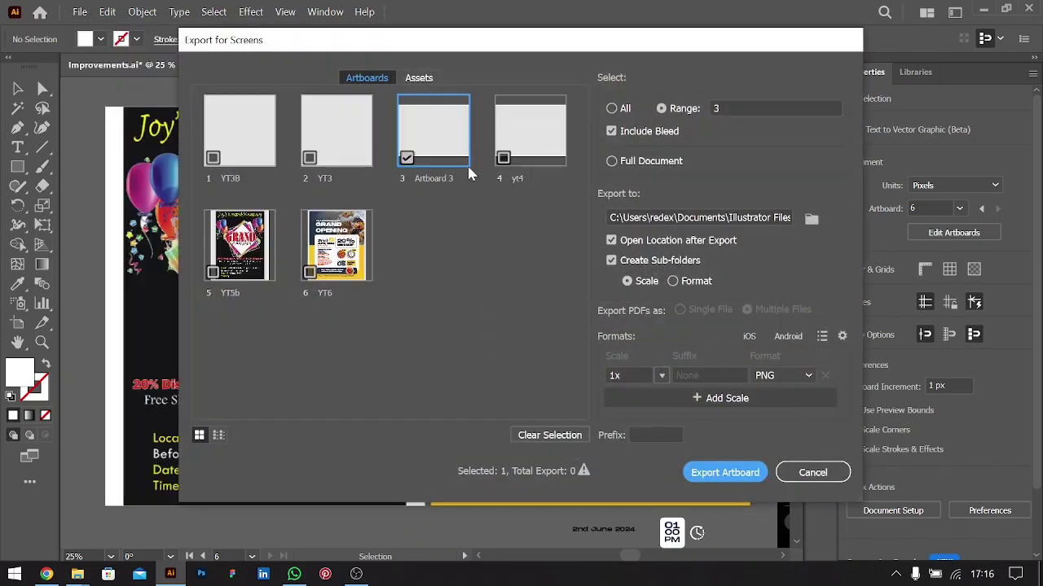
pyautogui.click(407, 158)
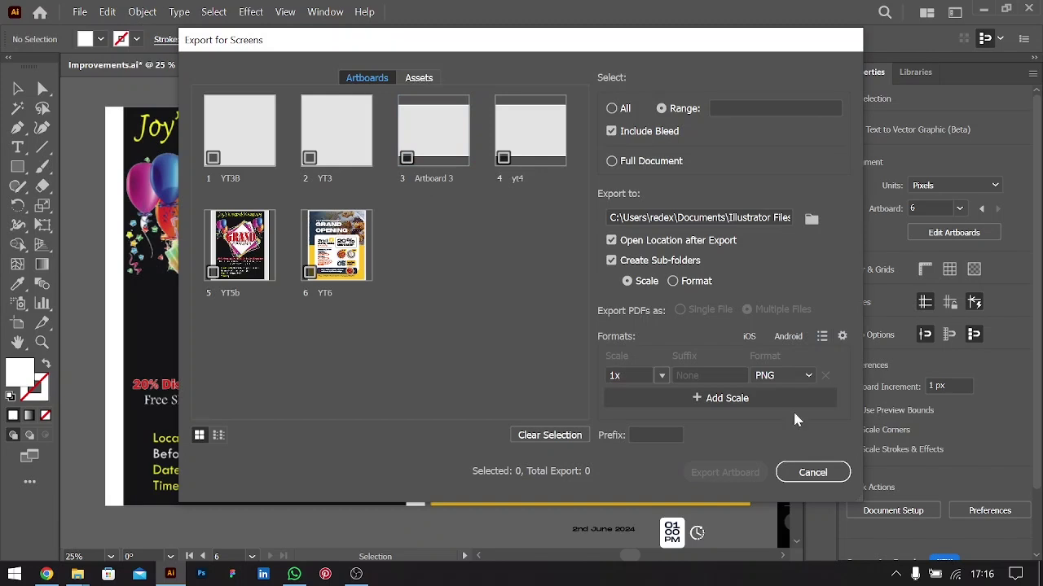
pyautogui.click(812, 473)
# Widen the yellow rectangle on the right poster to 1676 px so it overhangs the artboard
pyautogui.hotkey('ctrl', '-')
pyautogui.press('v')
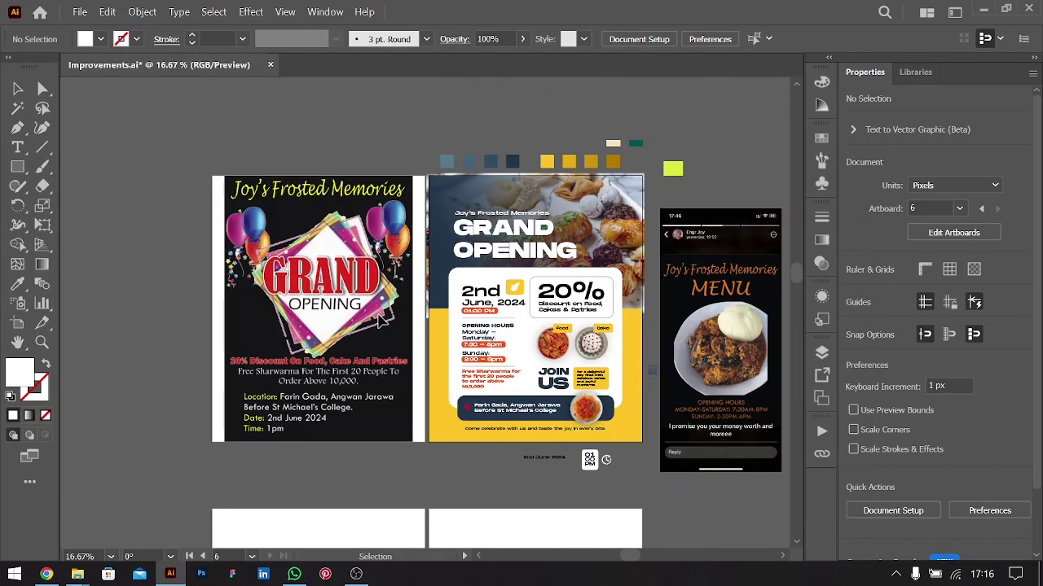
pyautogui.click(639, 358)
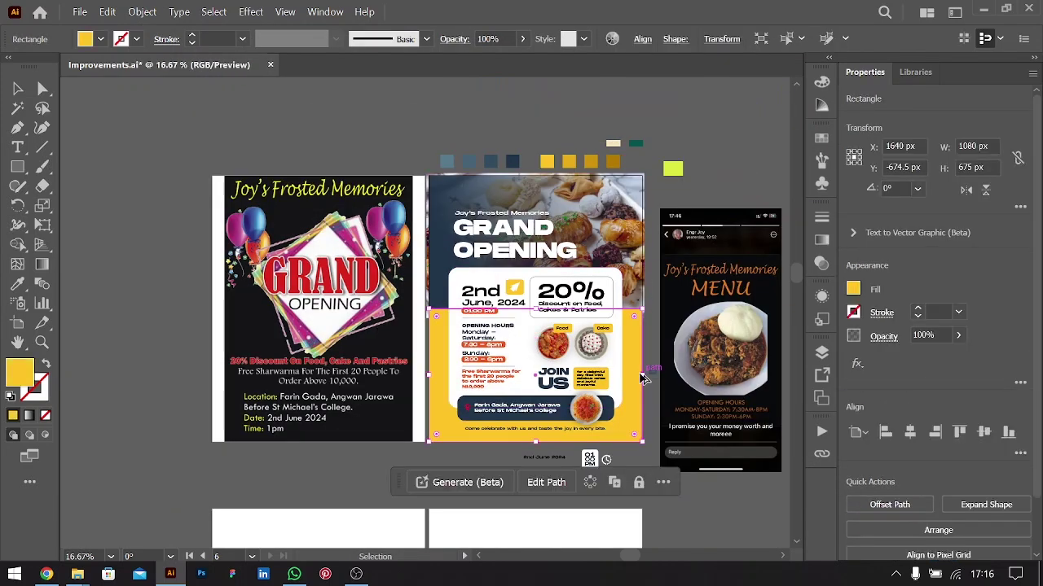
pyautogui.moveTo(645, 377); pyautogui.dragTo(702, 379)
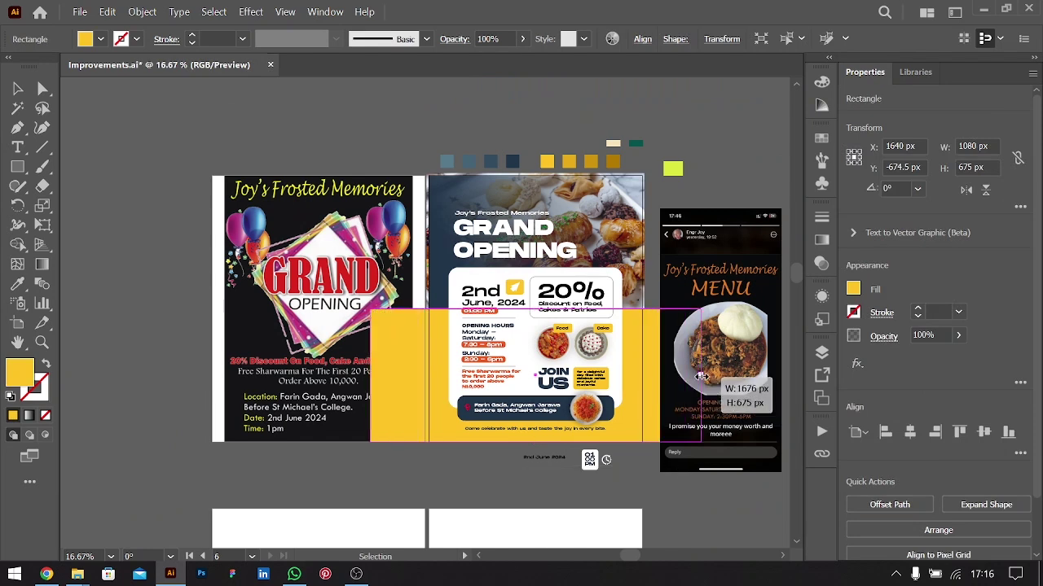
pyautogui.hotkey('ctrl', '+')
pyautogui.hotkey('ctrl', '+')
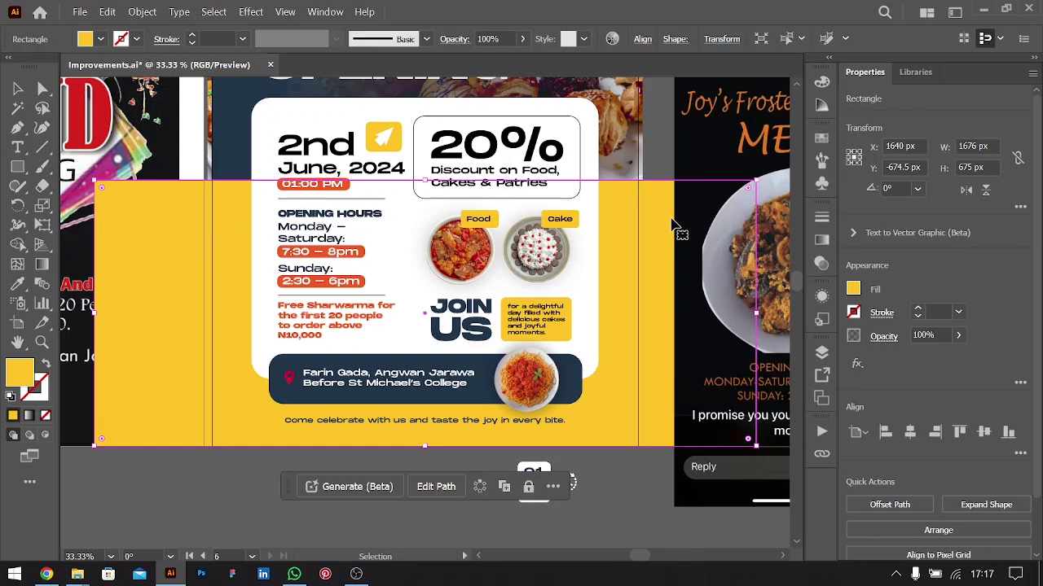
# Zoom out to all three posters and undo then redo the widening to compare
pyautogui.hotkey('ctrl', '-')
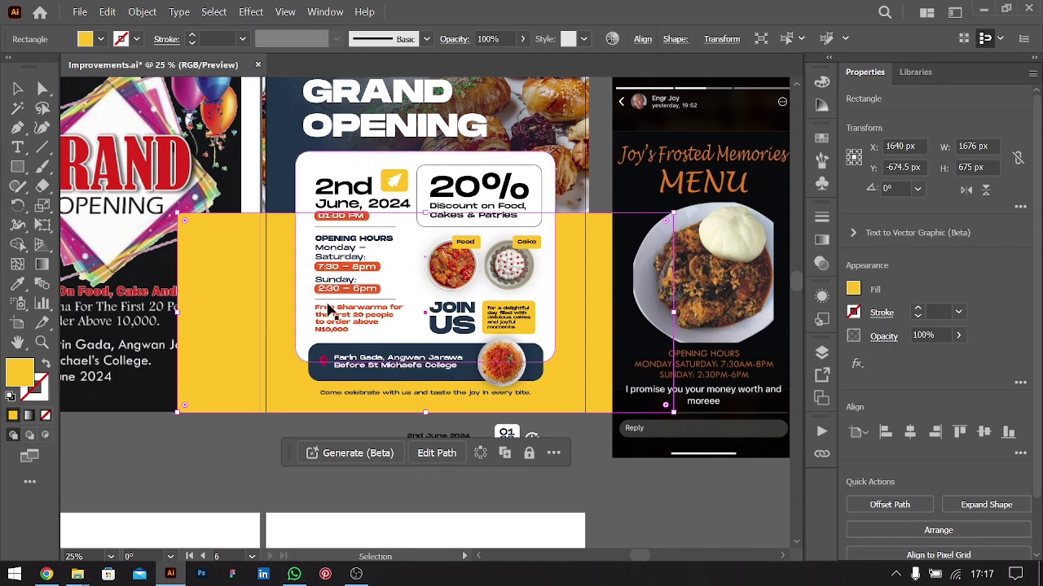
pyautogui.scroll(2, 382, 359)
pyautogui.hotkey('ctrl', '-')
pyautogui.hscroll(-2, 328, 308)
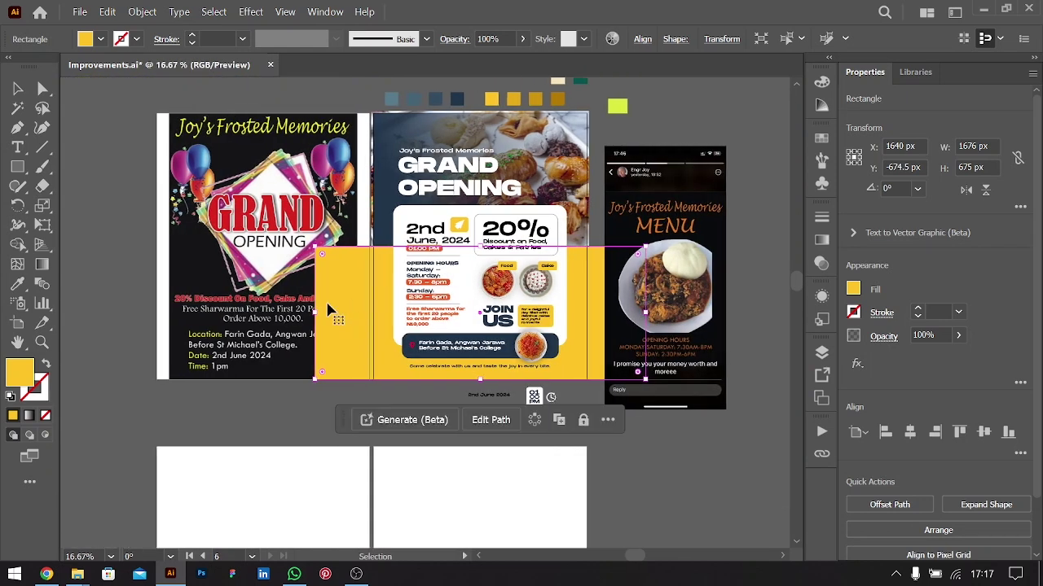
pyautogui.hotkey('ctrl', 'z')
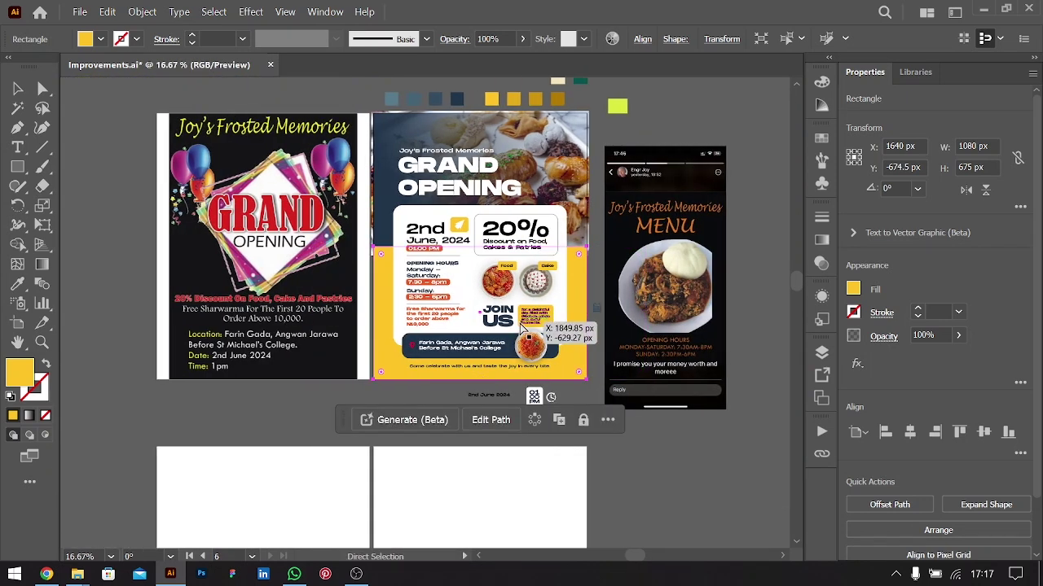
pyautogui.hotkey('ctrl', 'shift', 'z')
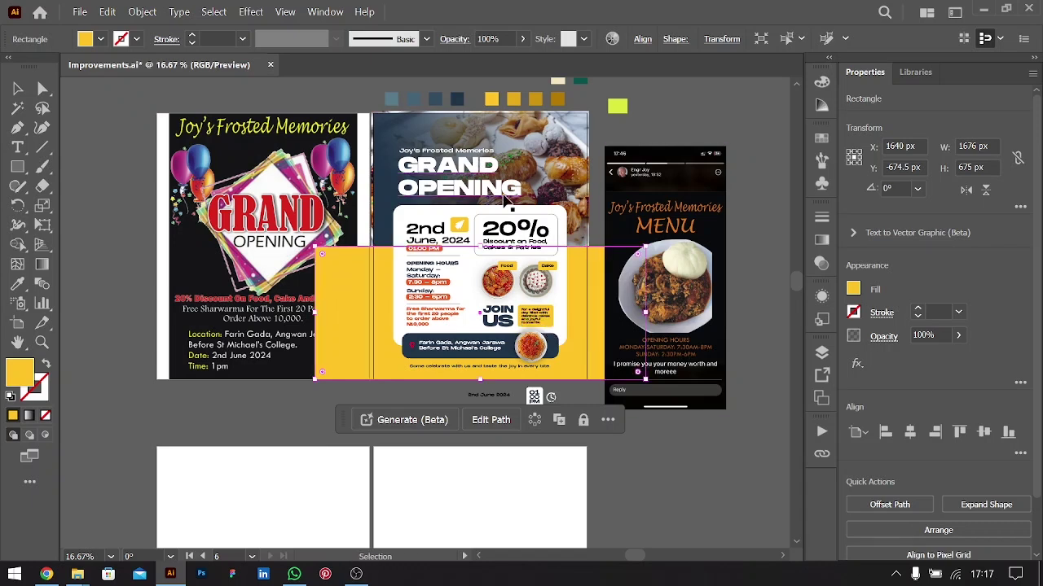
pyautogui.click(285, 12)
pyautogui.click(320, 119)
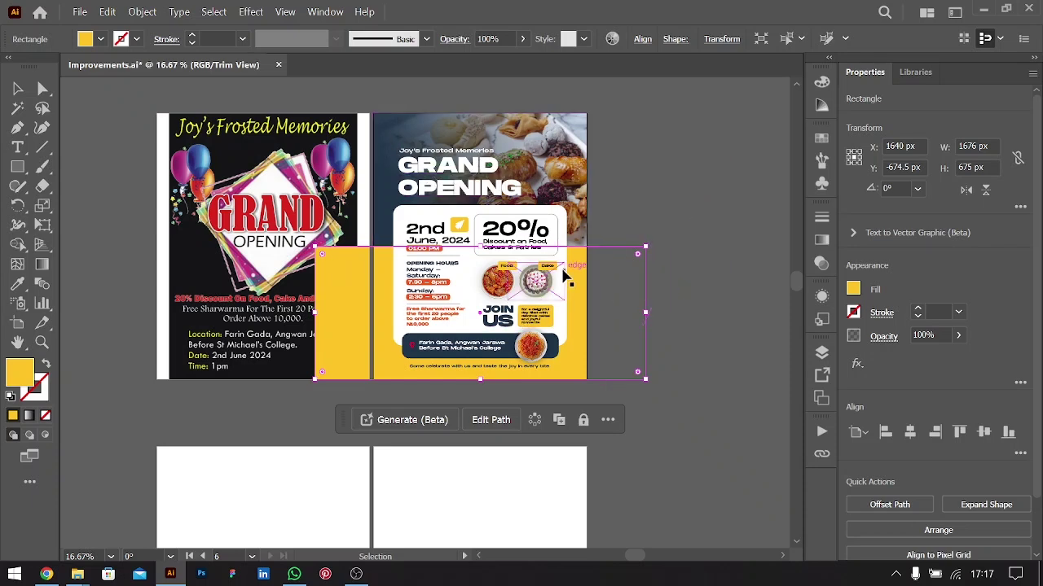
pyautogui.click(285, 11)
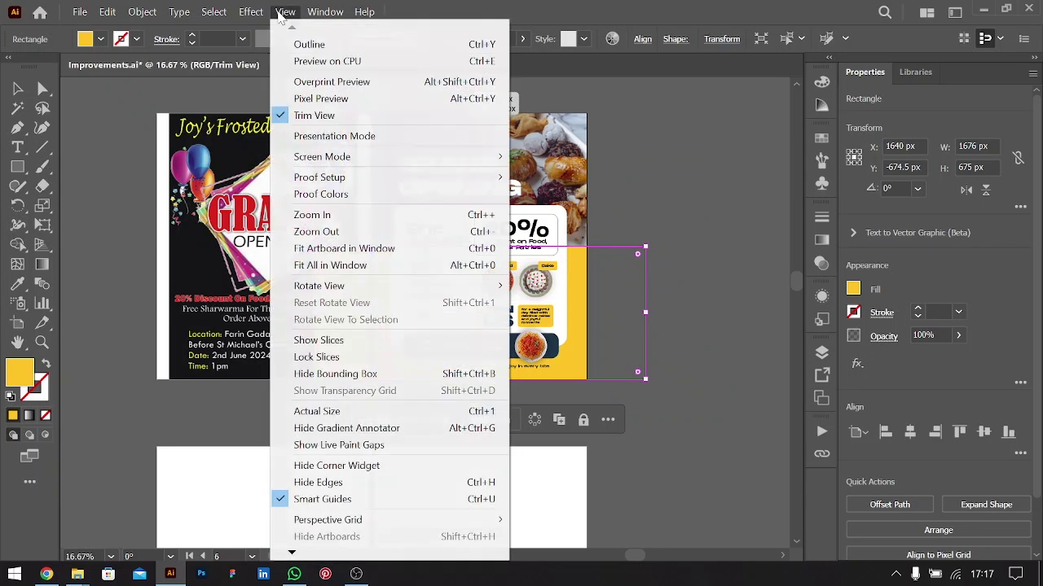
pyautogui.click(297, 117)
pyautogui.click(688, 420)
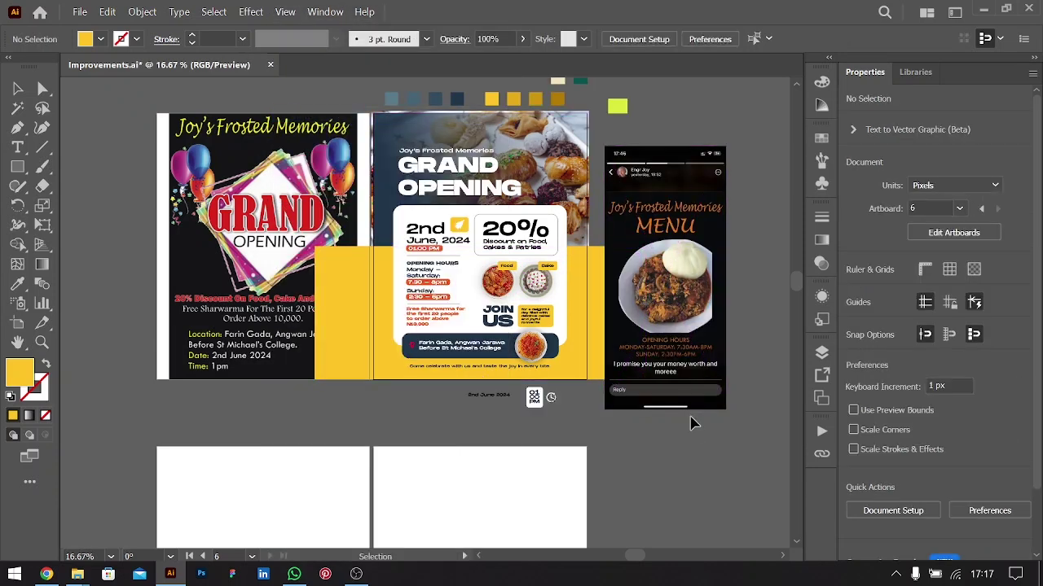
pyautogui.scroll(1, 690, 422)
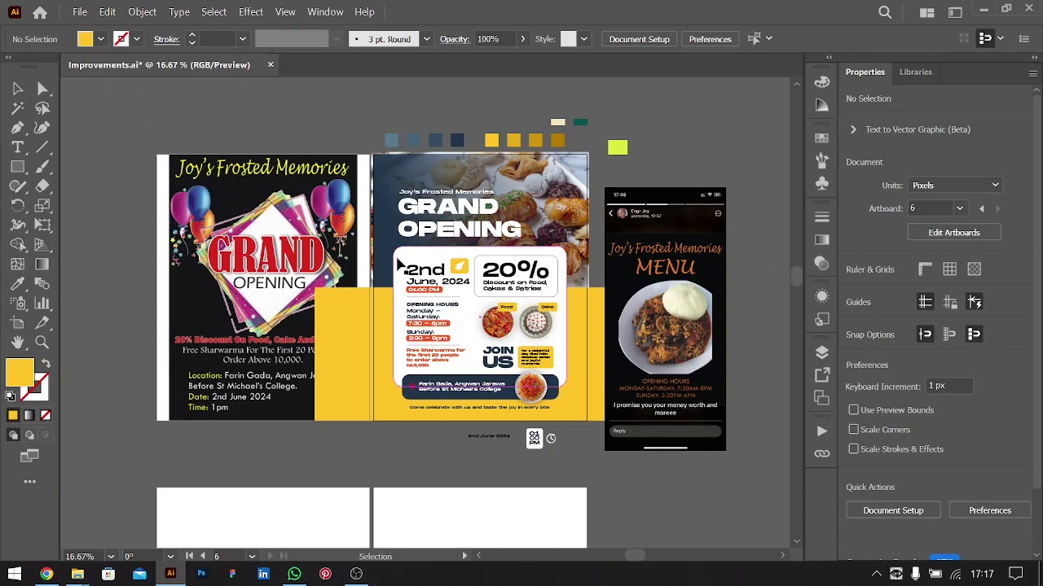
pyautogui.press('ctrl')
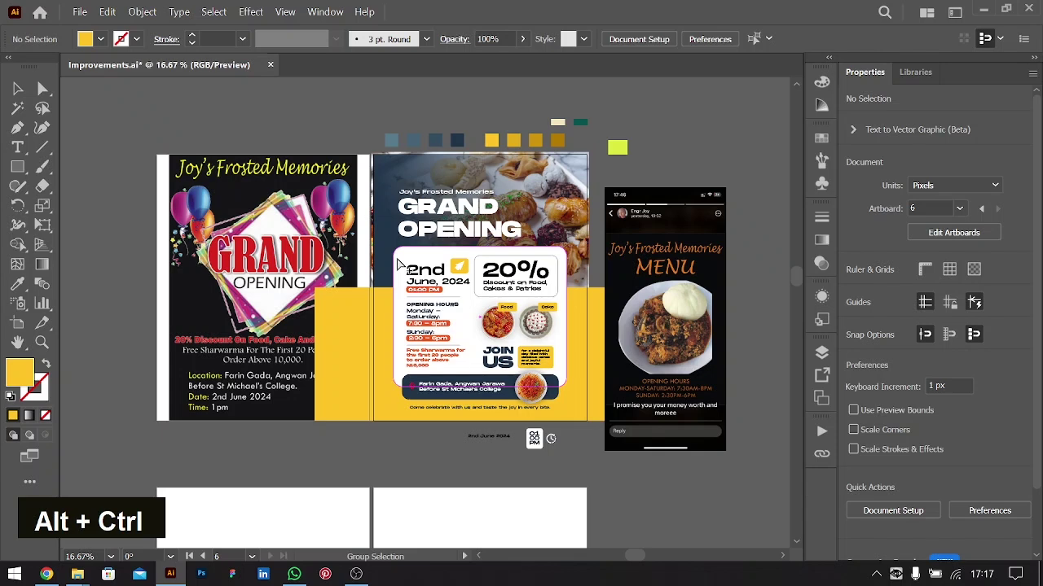
# In Export for Screens, limit the export to artboard 6 (YT6) with Range 6
pyautogui.hotkey('ctrl', 'alt', 'e')
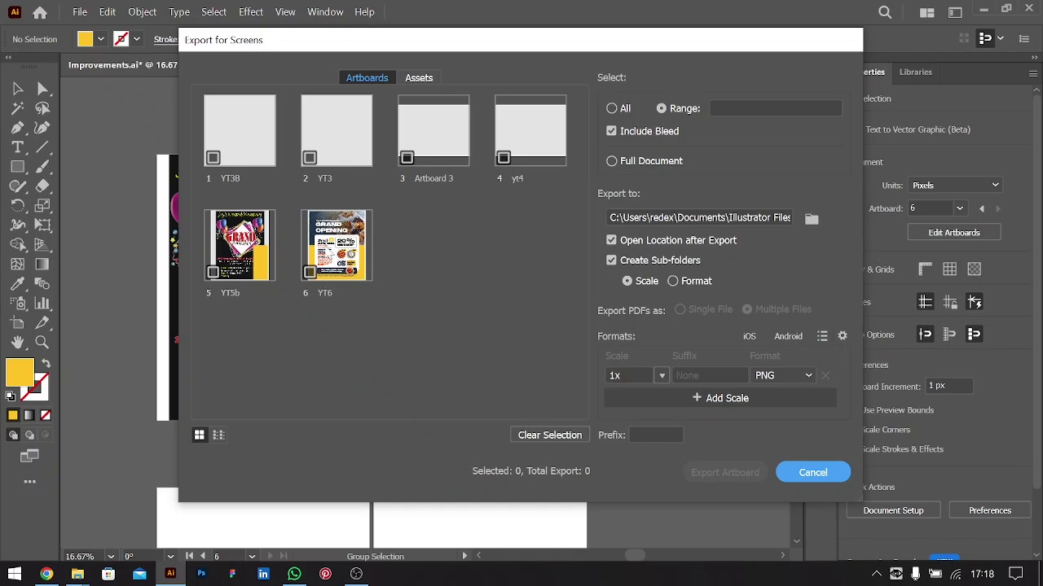
pyautogui.click(310, 273)
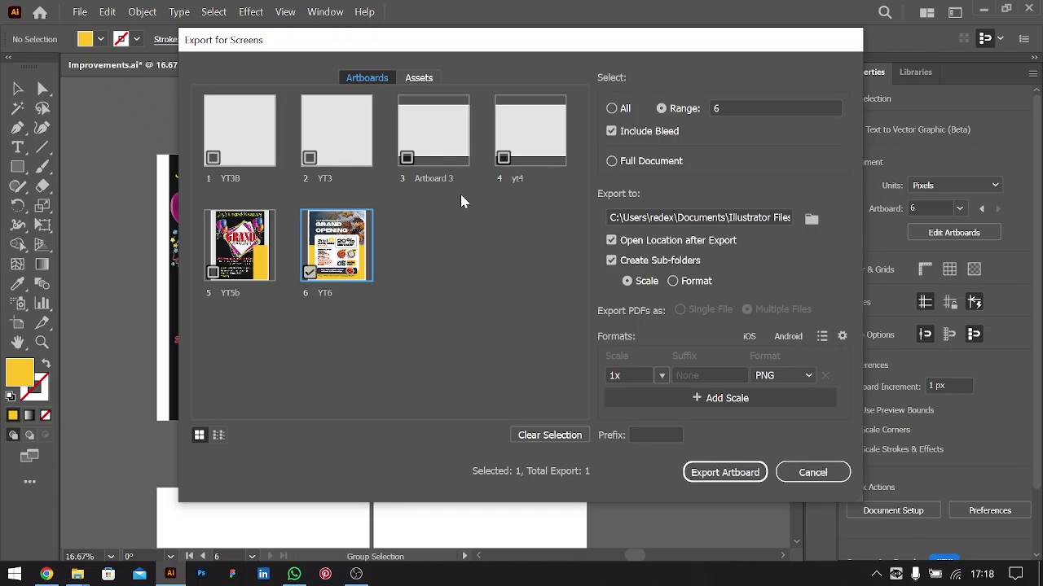
pyautogui.click(612, 108)
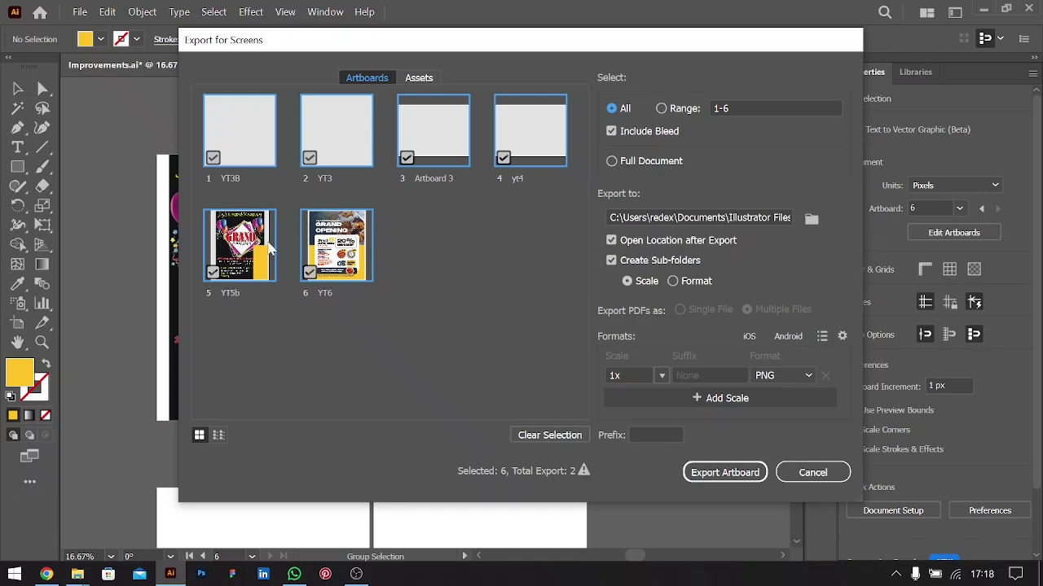
pyautogui.click(746, 111)
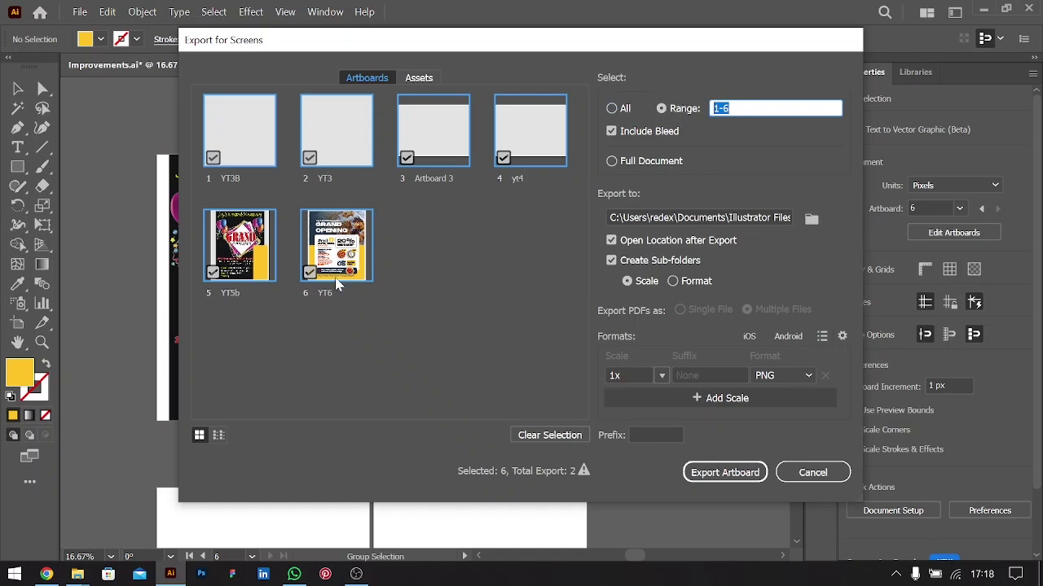
pyautogui.write('6')
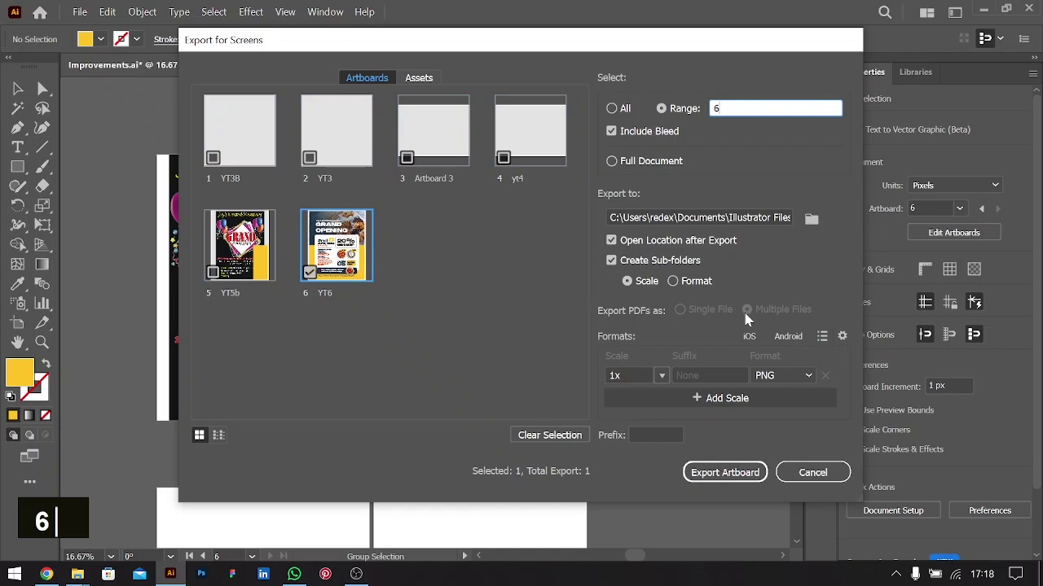
pyautogui.click(810, 223)
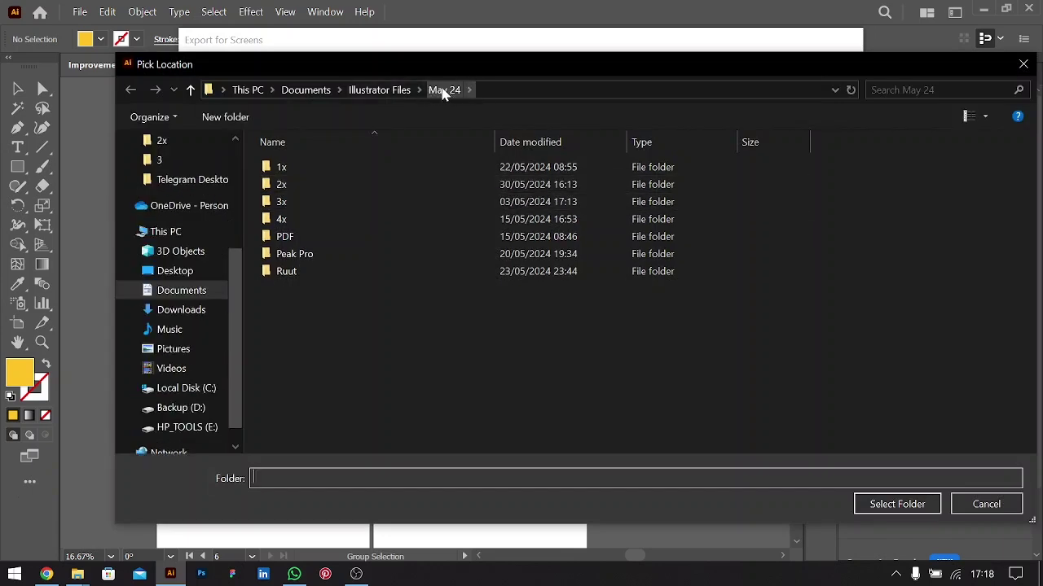
# Set the export destination to the Illustrator Files > May 24 folder
pyautogui.click(379, 90)
pyautogui.doubleClick(295, 273)
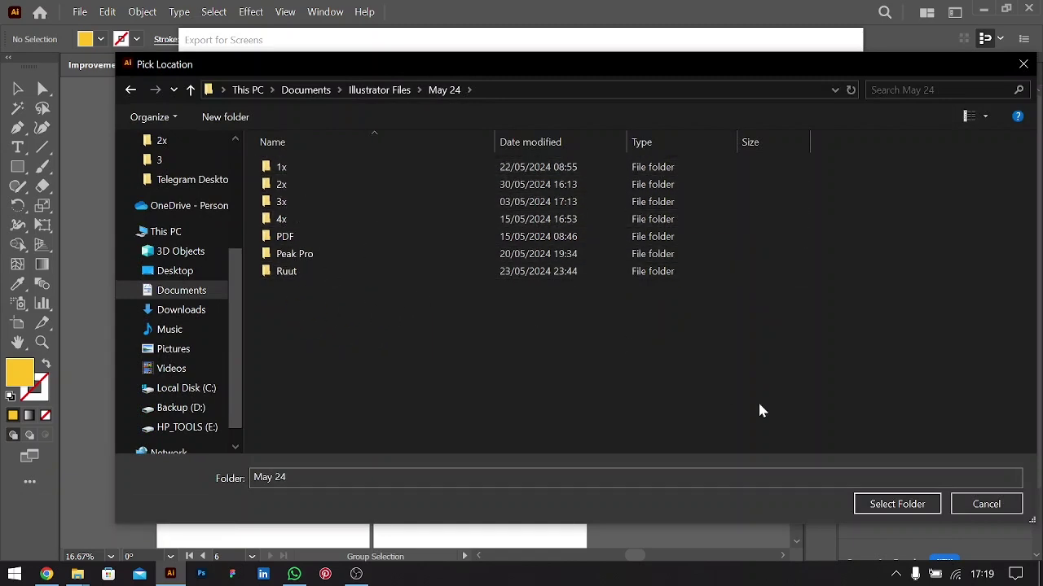
pyautogui.click(896, 504)
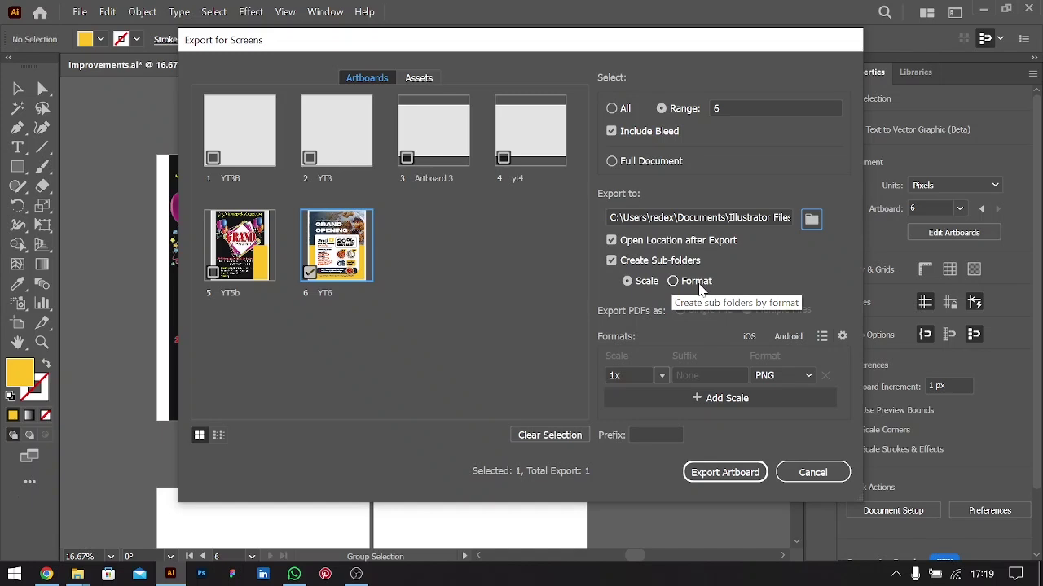
pyautogui.click(662, 376)
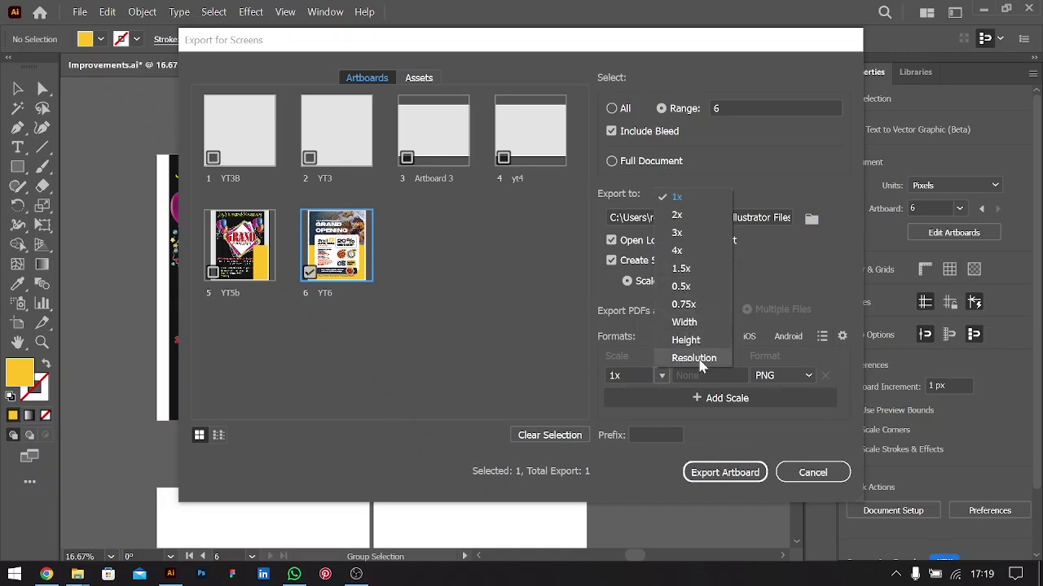
pyautogui.click(793, 278)
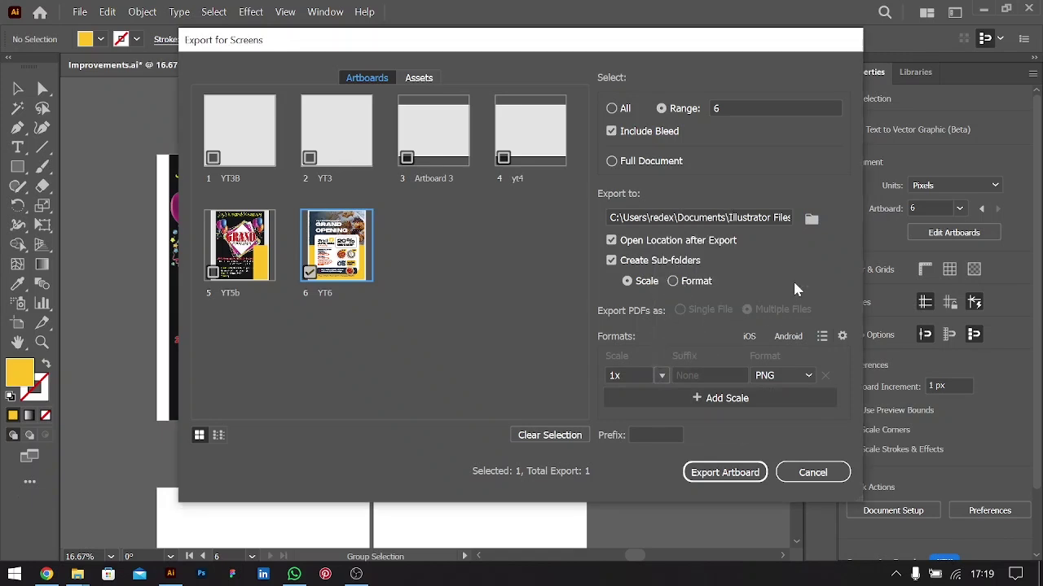
pyautogui.click(673, 285)
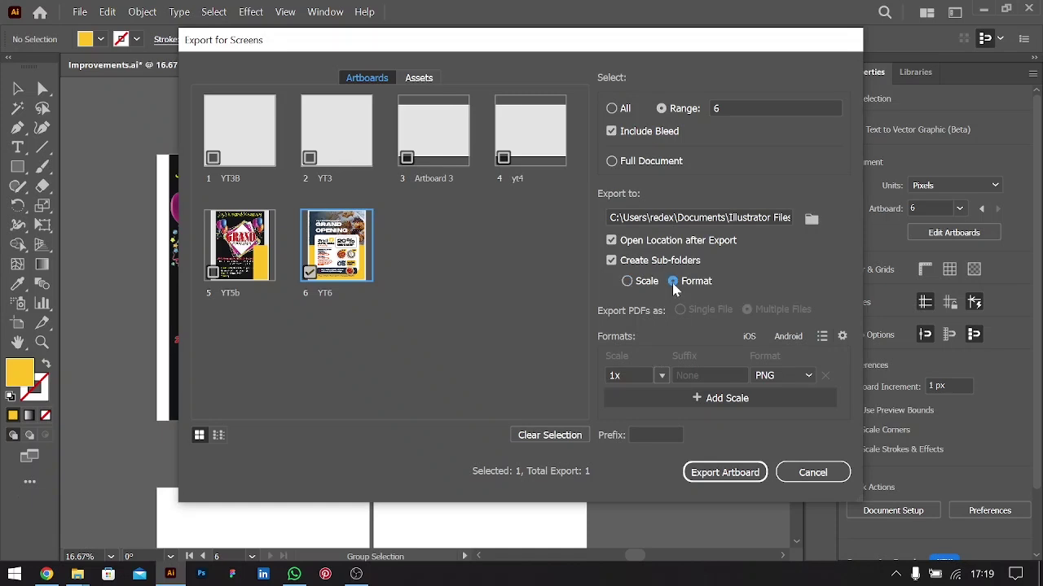
pyautogui.click(774, 375)
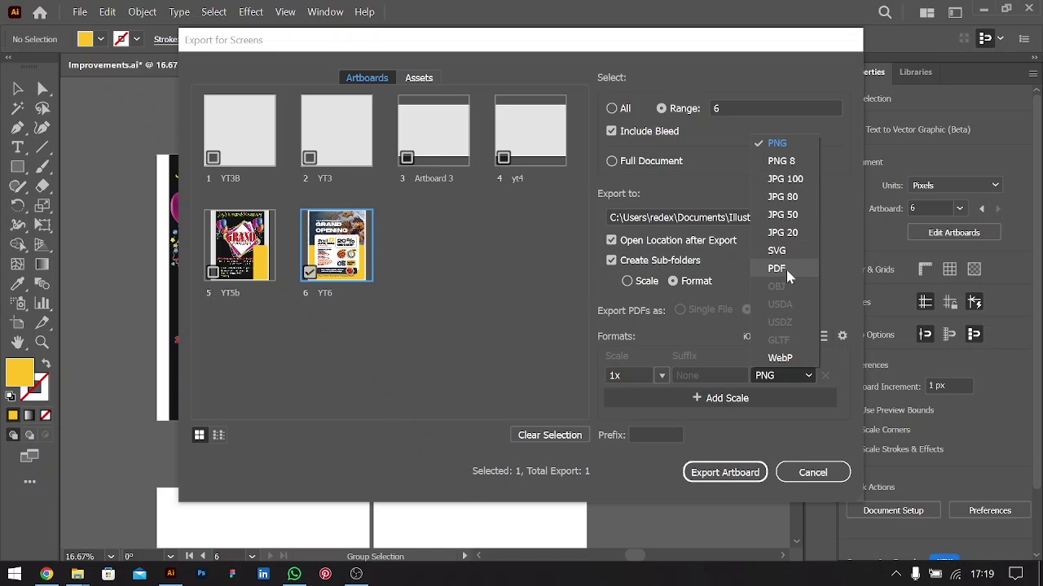
pyautogui.click(712, 340)
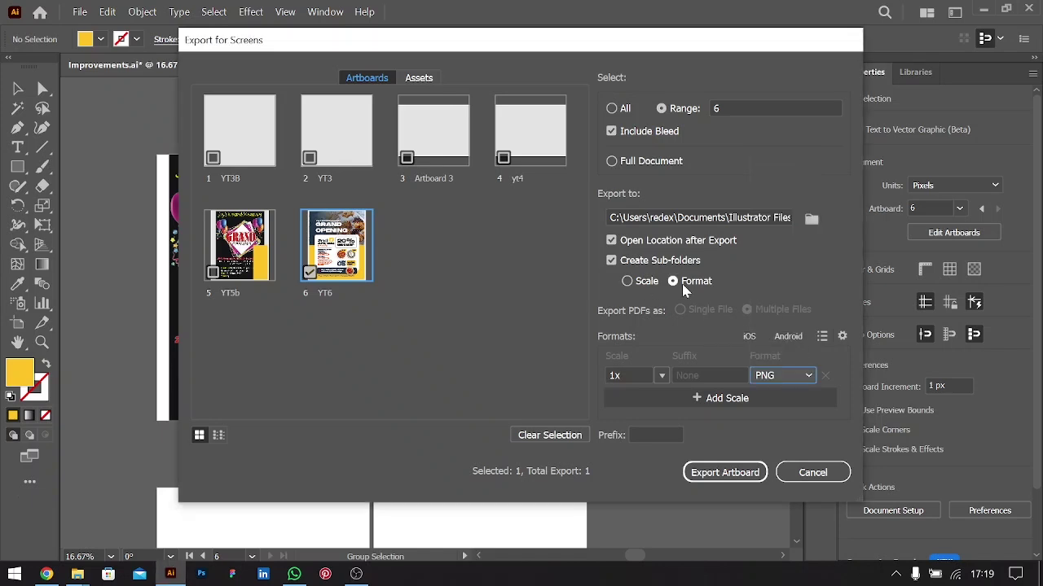
pyautogui.click(633, 281)
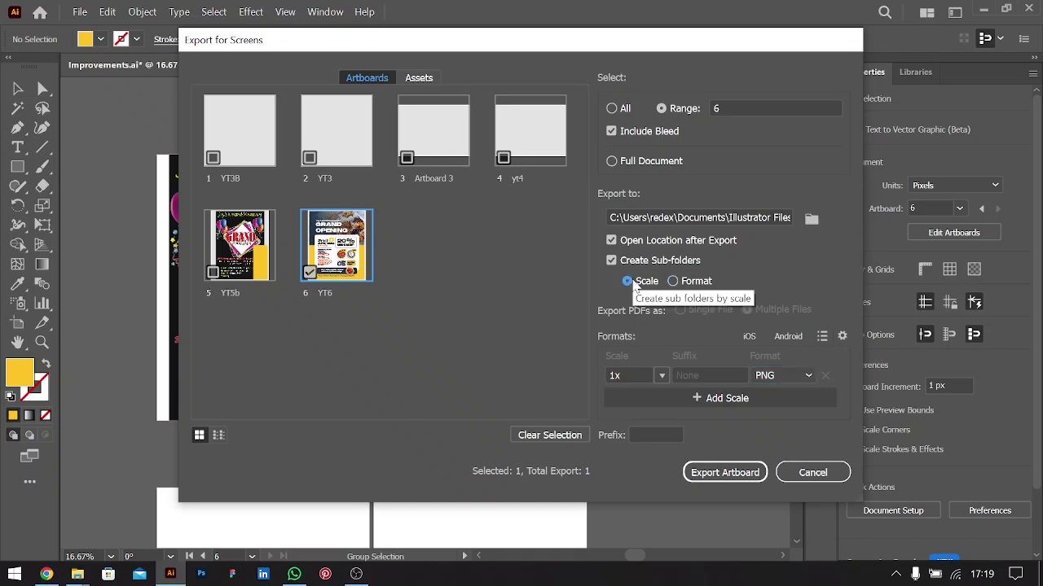
pyautogui.click(661, 375)
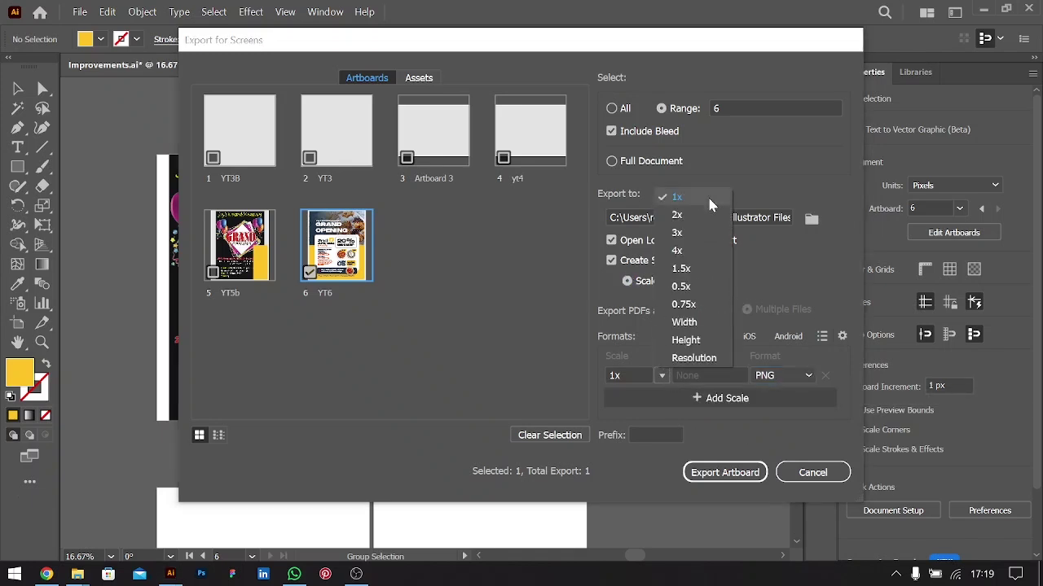
pyautogui.click(687, 255)
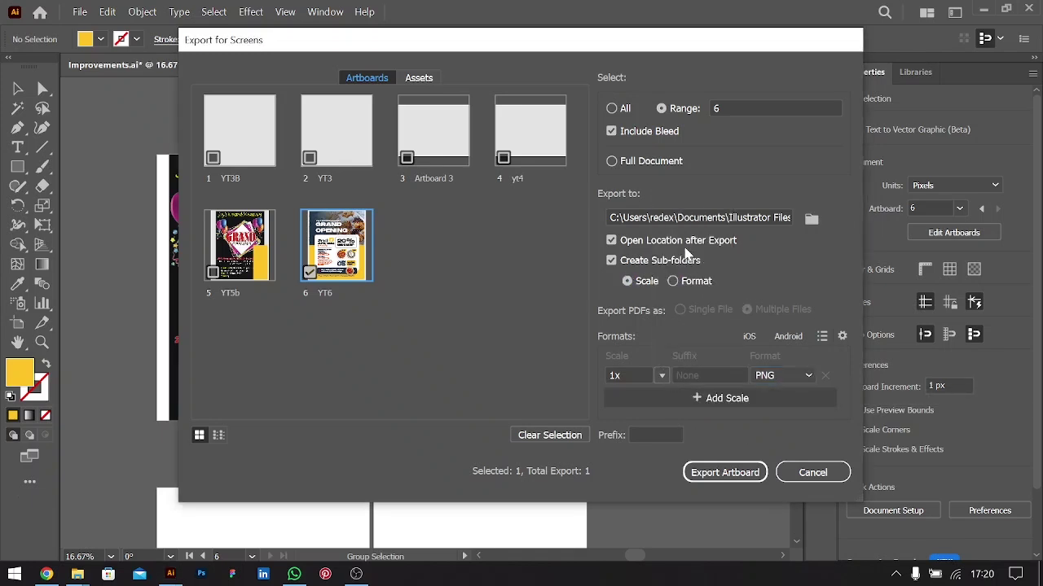
# Export the YT6 artboard at 4x as JPG 100 with the suffix 'Testing'
pyautogui.click(758, 375)
pyautogui.click(785, 178)
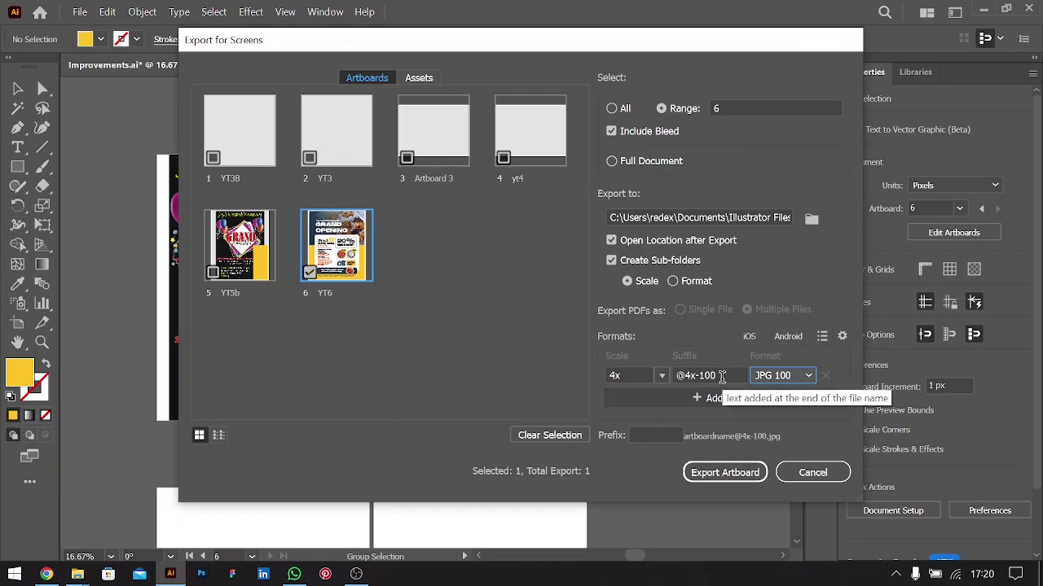
pyautogui.moveTo(721, 377); pyautogui.dragTo(664, 373)
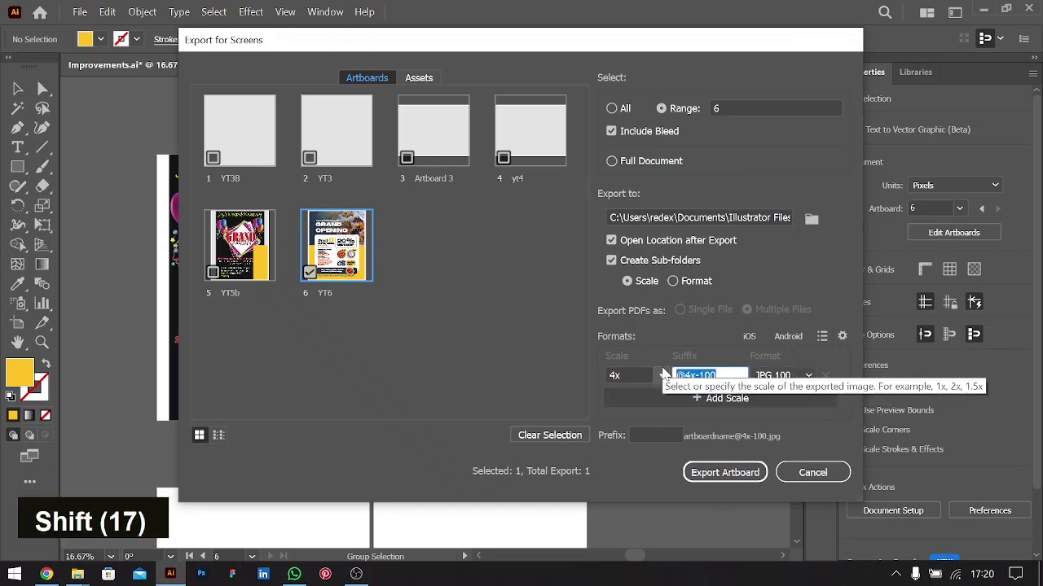
pyautogui.write('Testing')
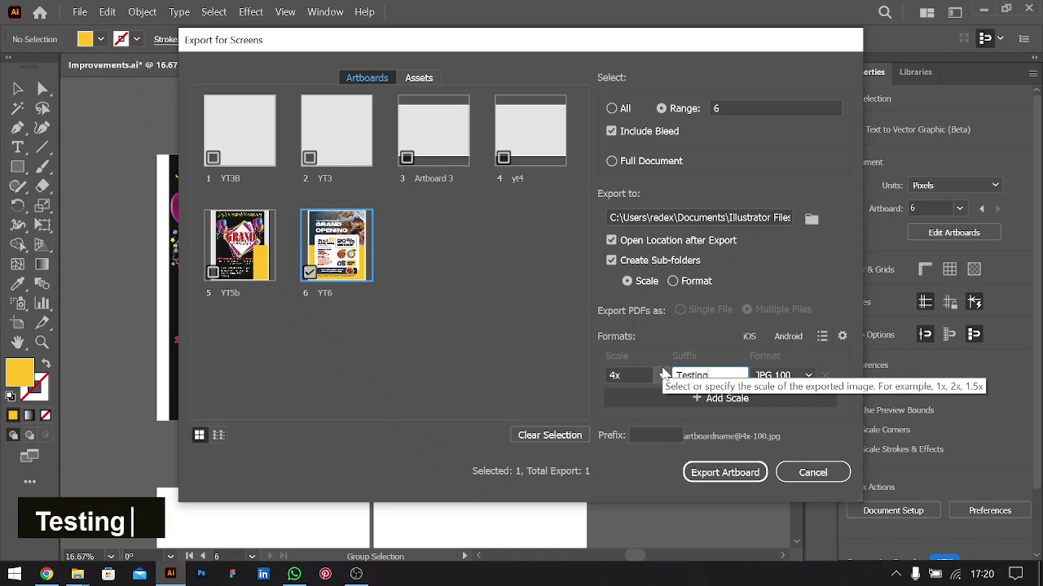
pyautogui.click(732, 475)
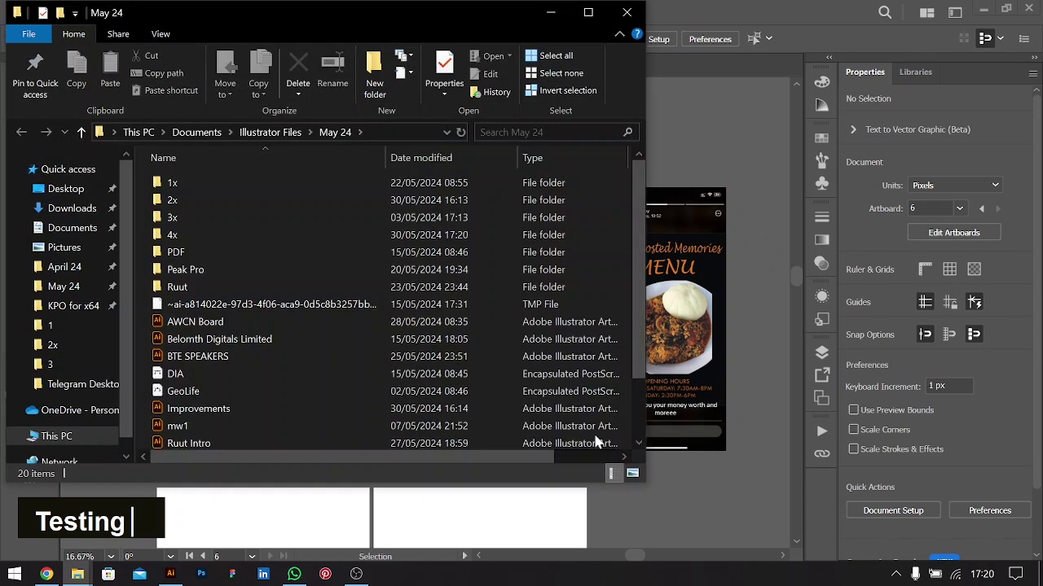
# Delete Bel@4x-100 from the 4x folder, keeping only YT6Testing, and return to Illustrator
pyautogui.doubleClick(160, 237)
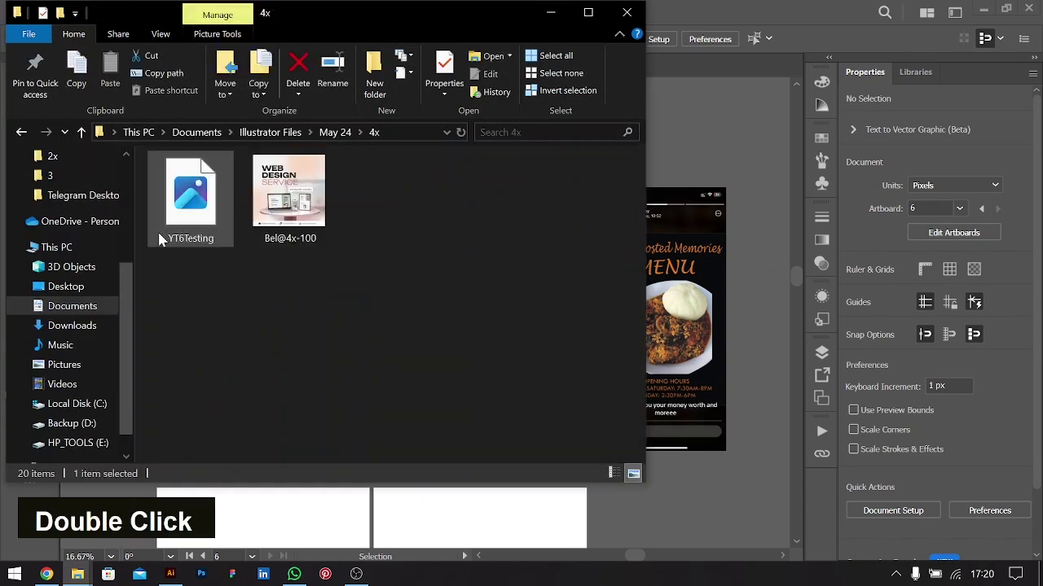
pyautogui.click(291, 167)
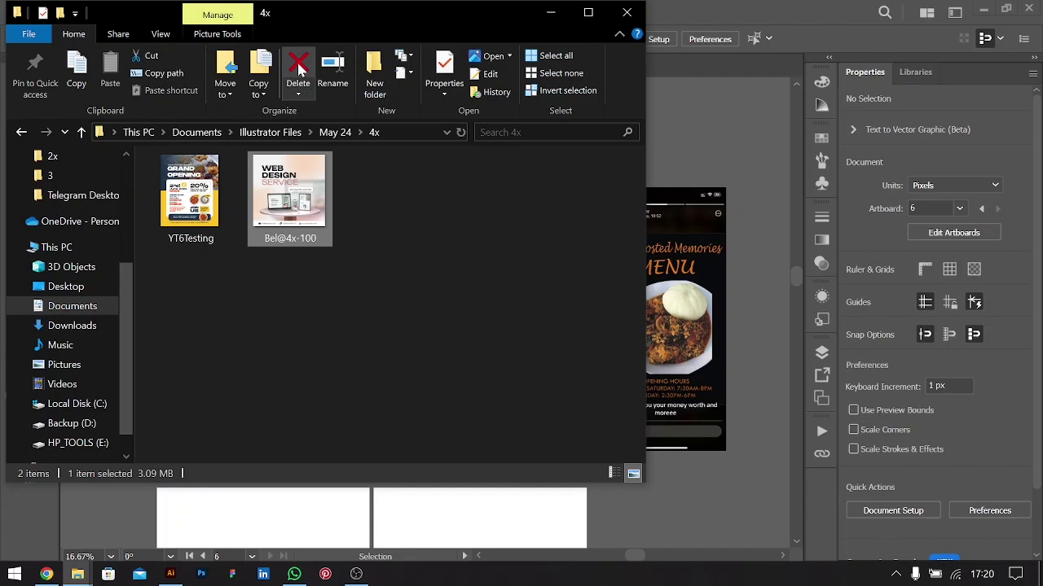
pyautogui.click(298, 77)
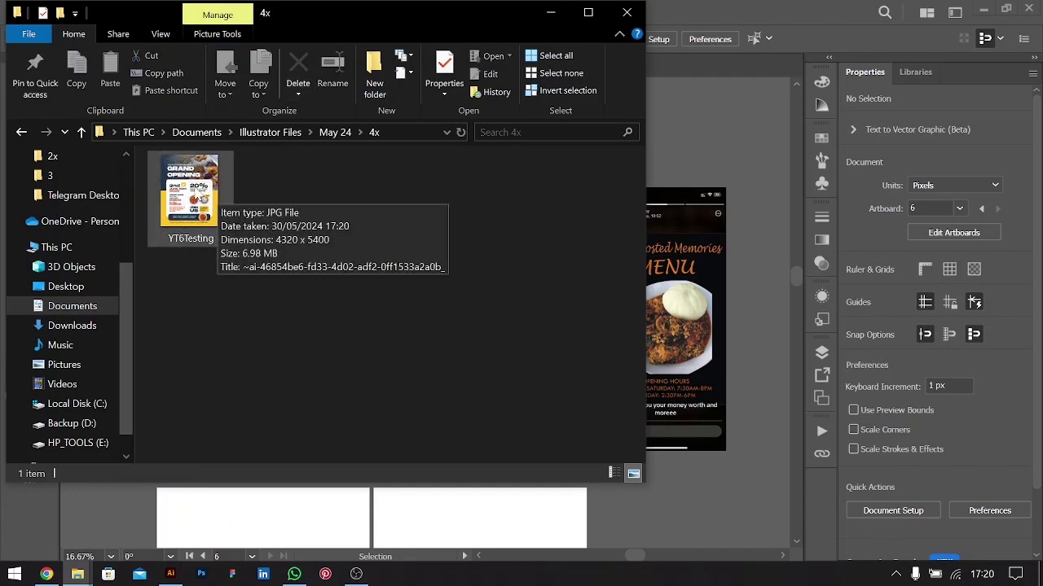
pyautogui.click(193, 200)
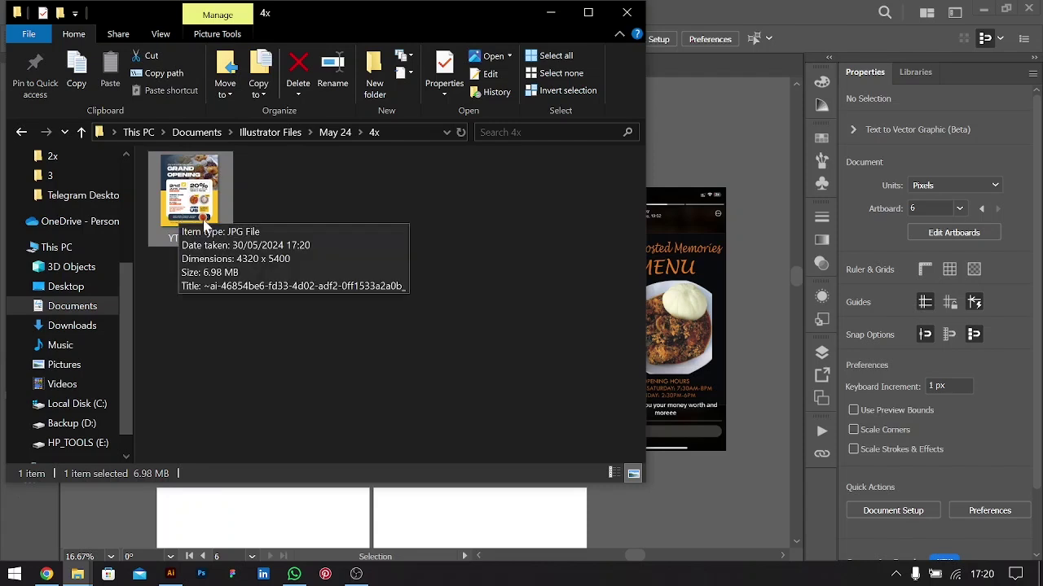
pyautogui.hotkey('alt', 'Tab')
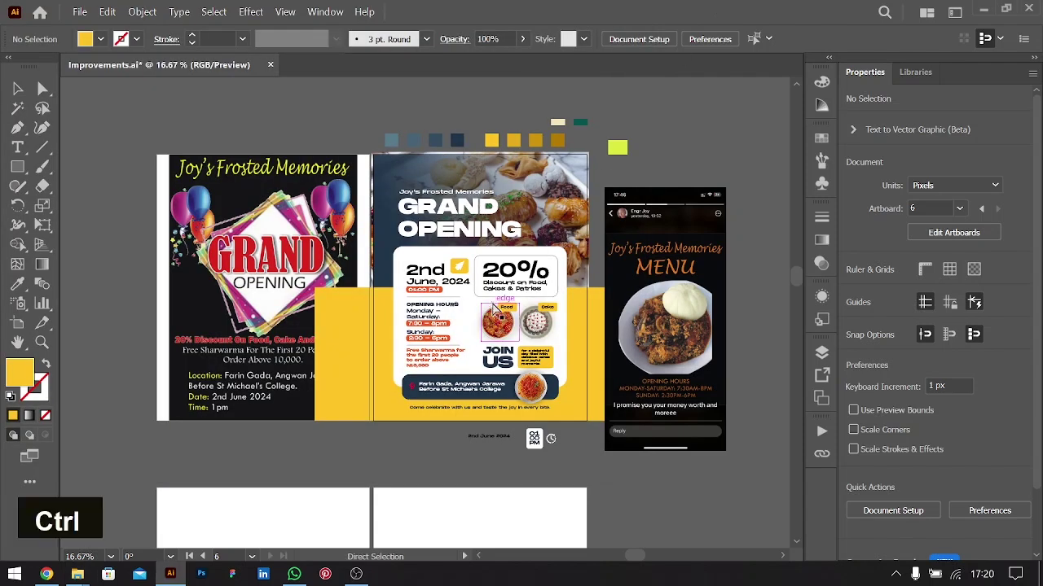
# Re-export YT6 with Create Sub-folders by Format turned on
pyautogui.hotkey('ctrl', 'alt', 'e')
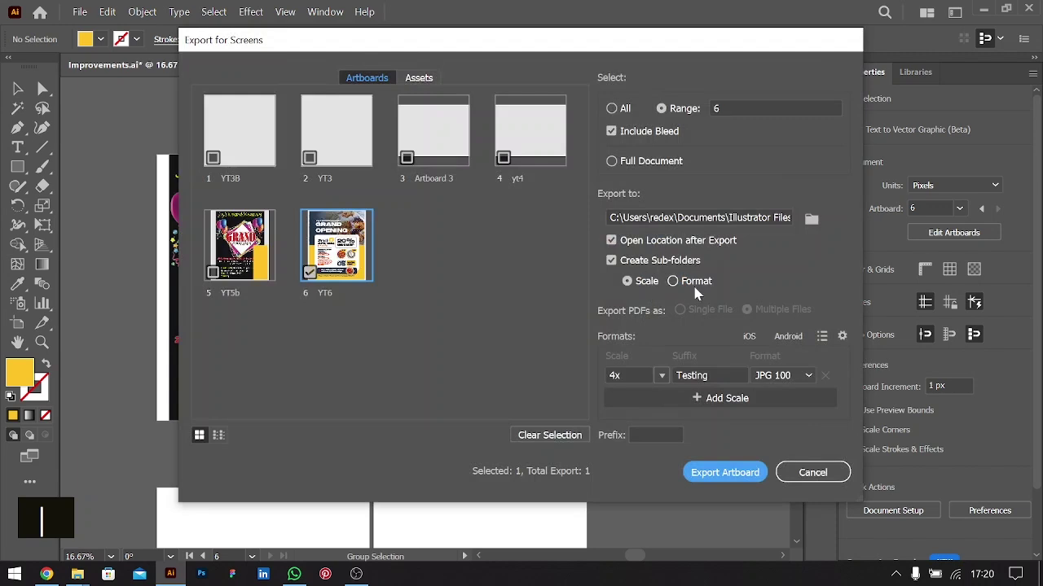
pyautogui.click(683, 285)
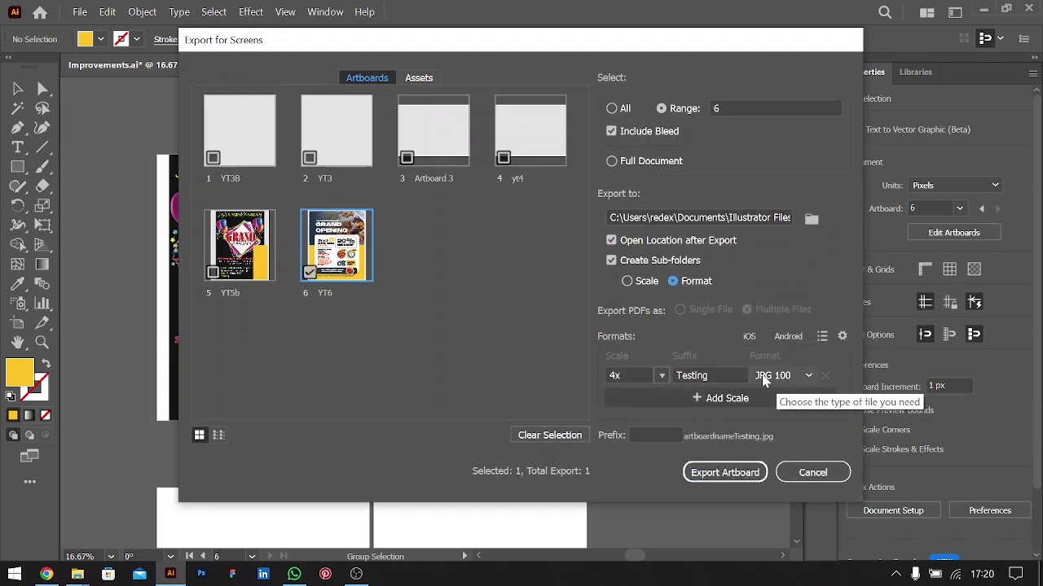
pyautogui.click(731, 477)
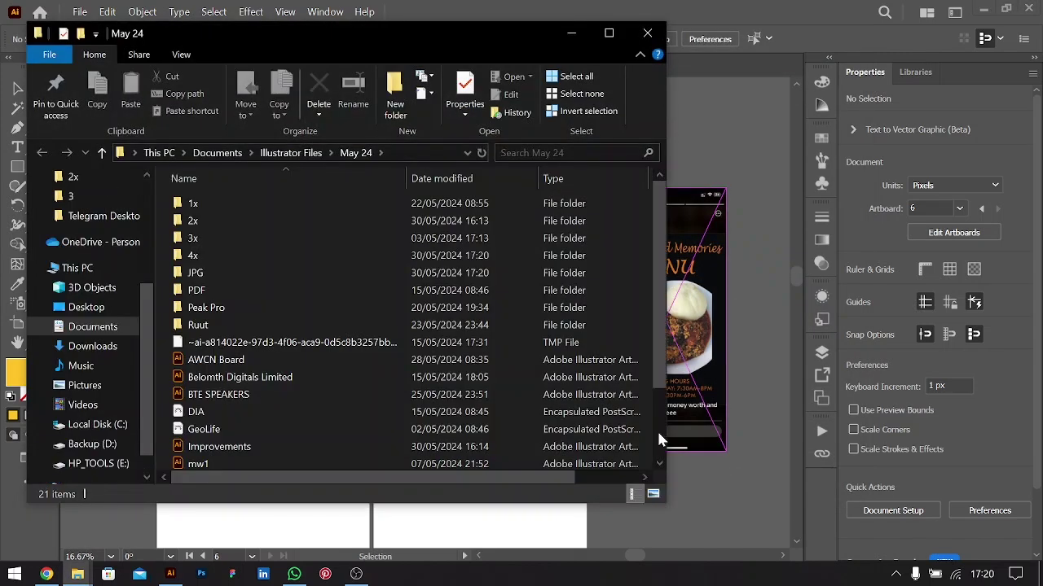
# Confirm YT6Testing is in the new JPG folder, then reopen Export for Screens in Illustrator
pyautogui.doubleClick(196, 273)
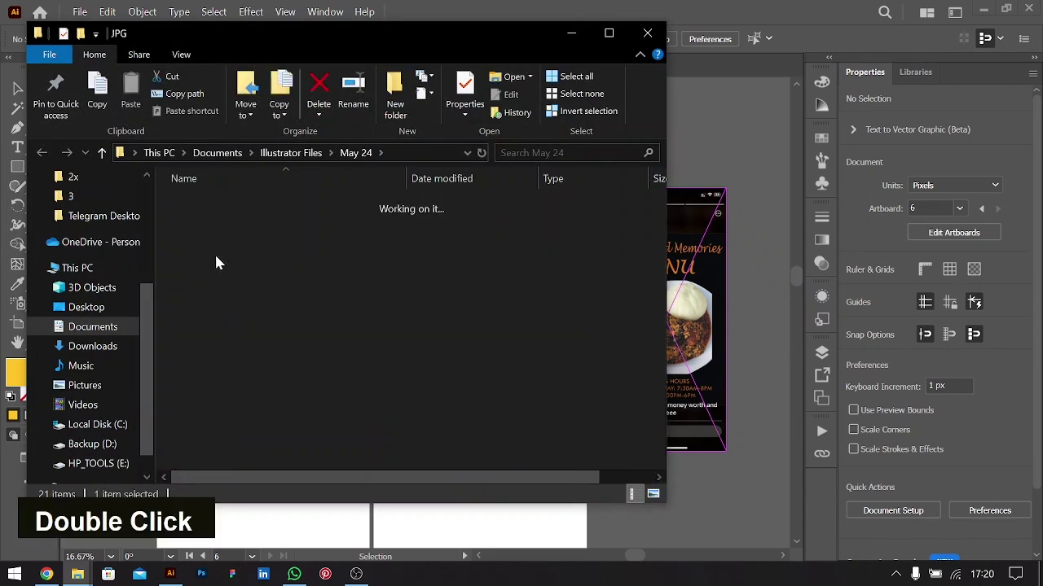
pyautogui.click(226, 232)
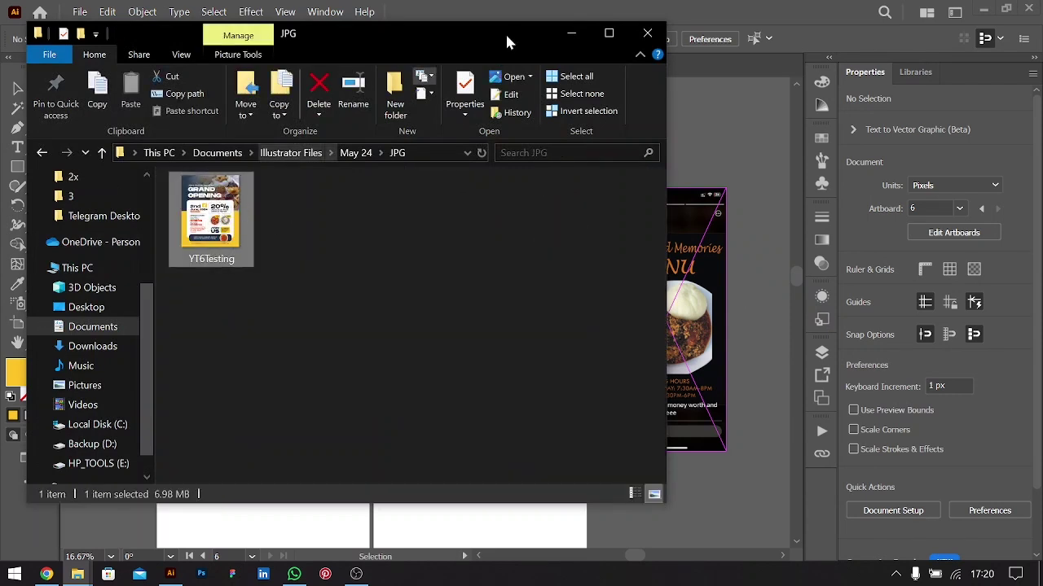
pyautogui.click(571, 32)
pyautogui.hotkey('ctrl', 'alt', 'e')
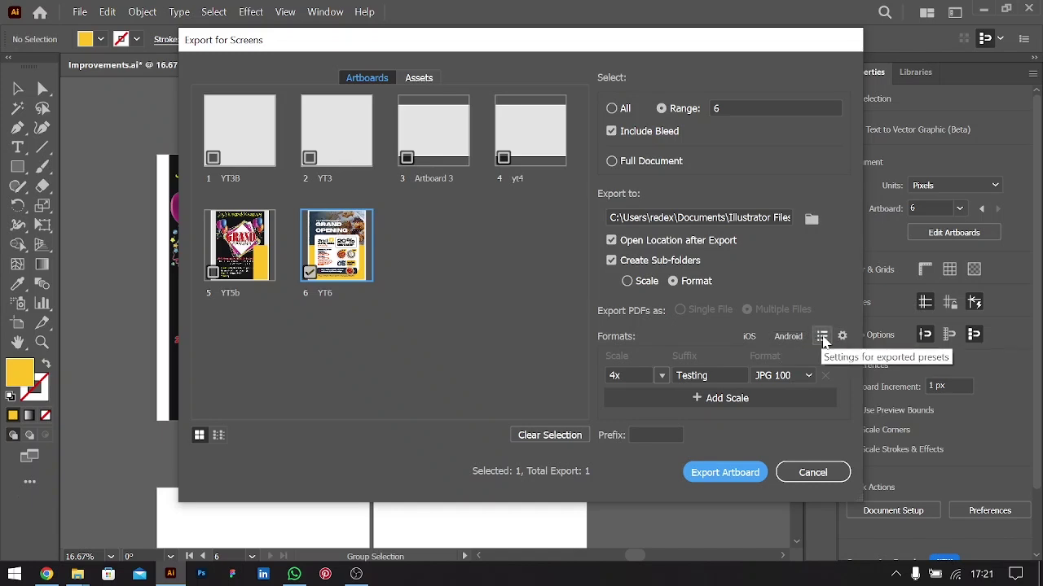
pyautogui.click(822, 339)
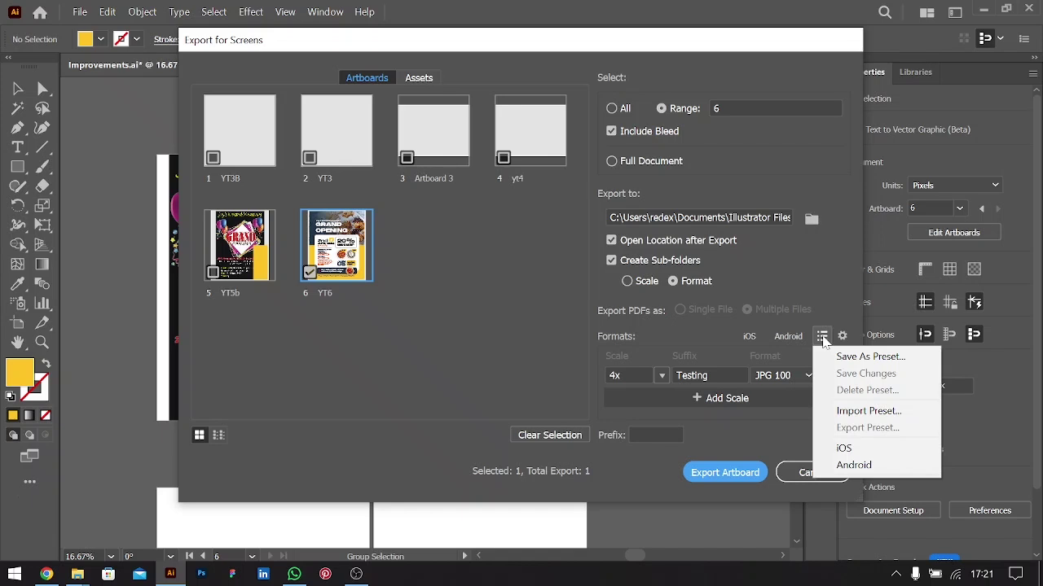
# Review the PNG, PNG 8, JPG 100 and JPG 80 format settings
pyautogui.click(832, 307)
pyautogui.click(843, 335)
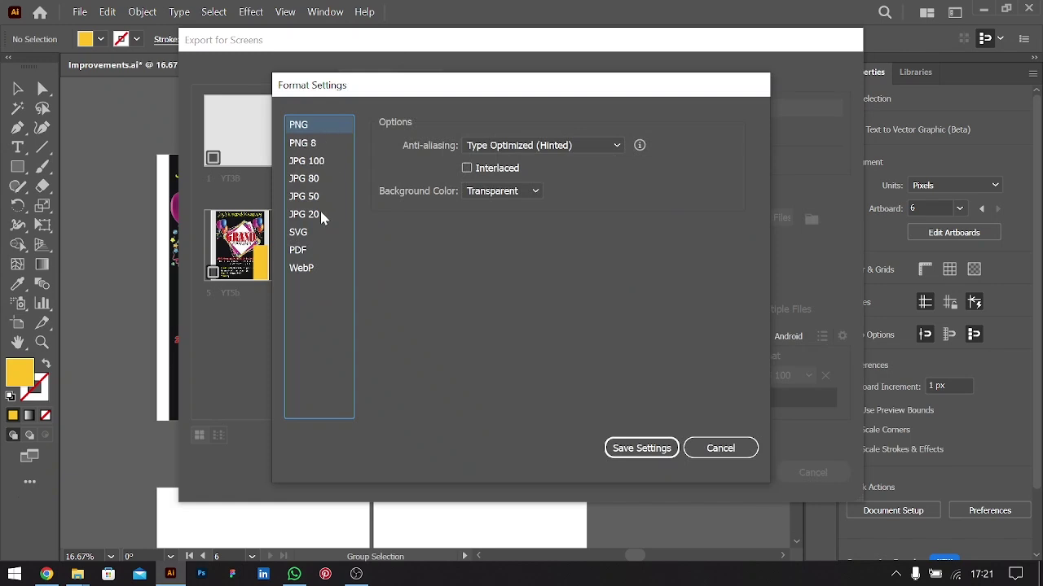
pyautogui.click(309, 144)
pyautogui.doubleClick(319, 161)
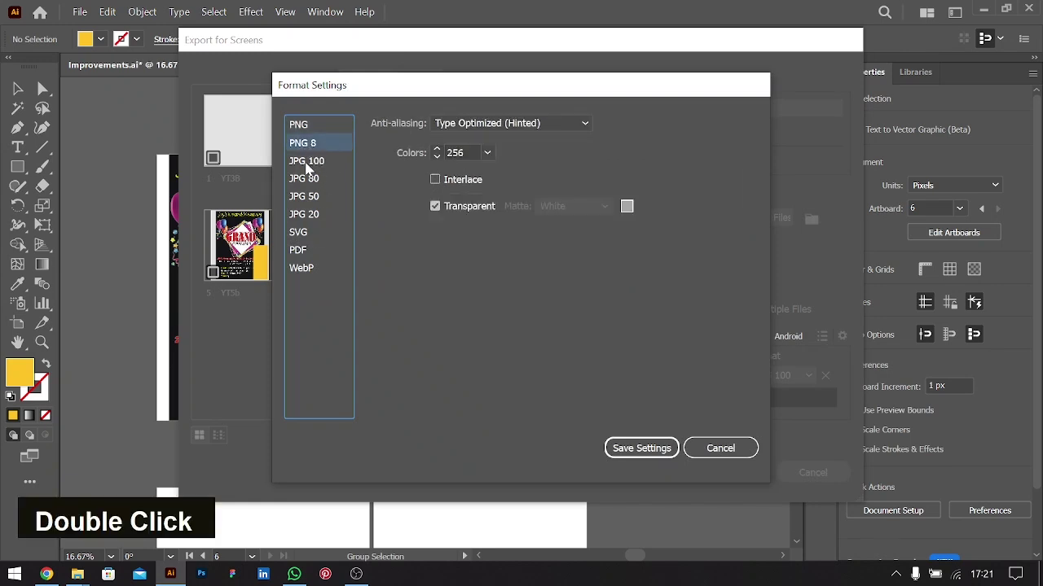
pyautogui.click(316, 143)
pyautogui.click(314, 124)
pyautogui.click(316, 144)
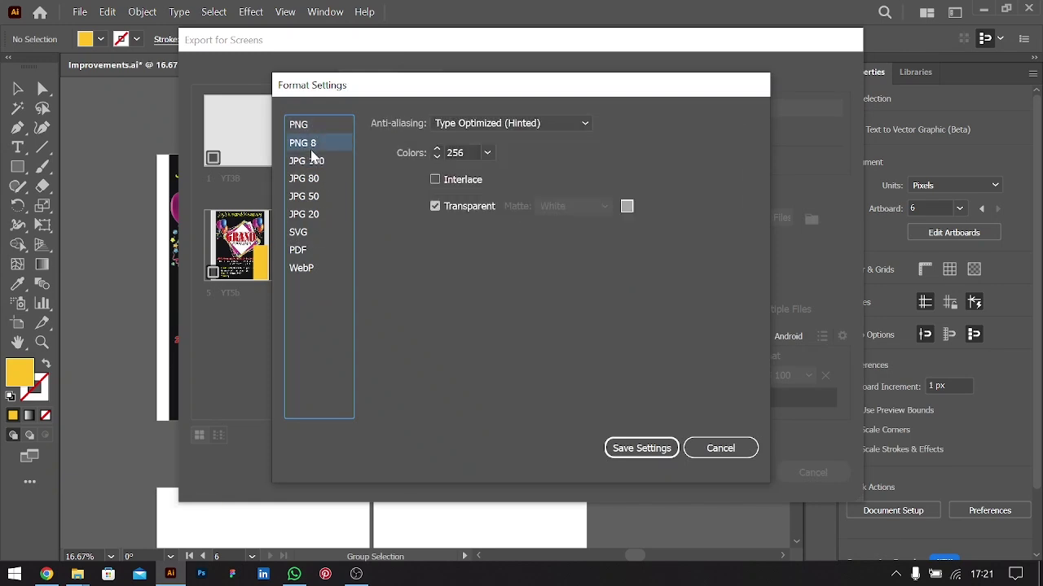
pyautogui.click(317, 181)
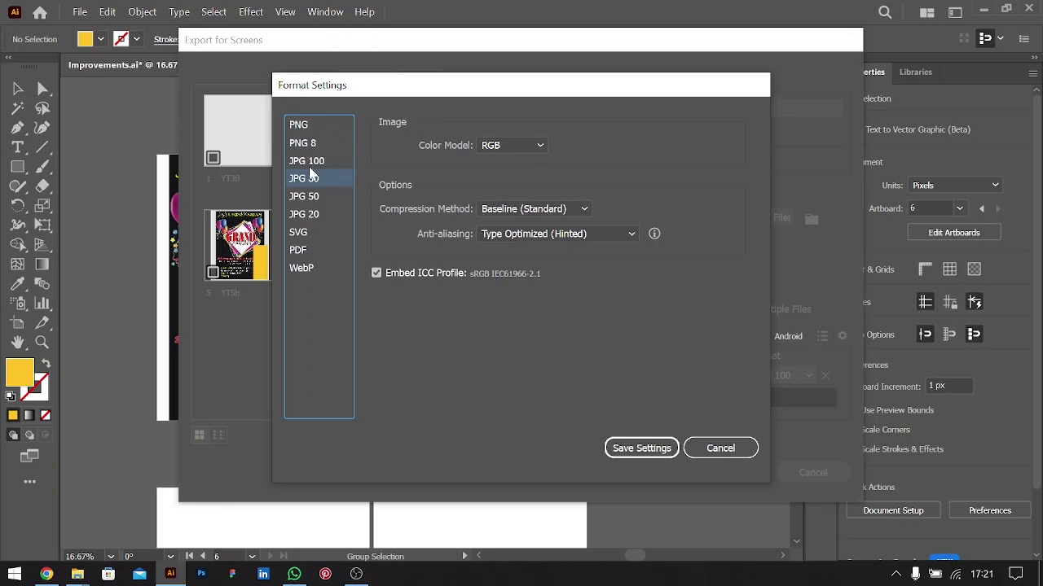
# Check the JPG colour model (RGB), JPG 50, JPG 20, SVG and PDF settings, then cancel unchanged
pyautogui.click(510, 143)
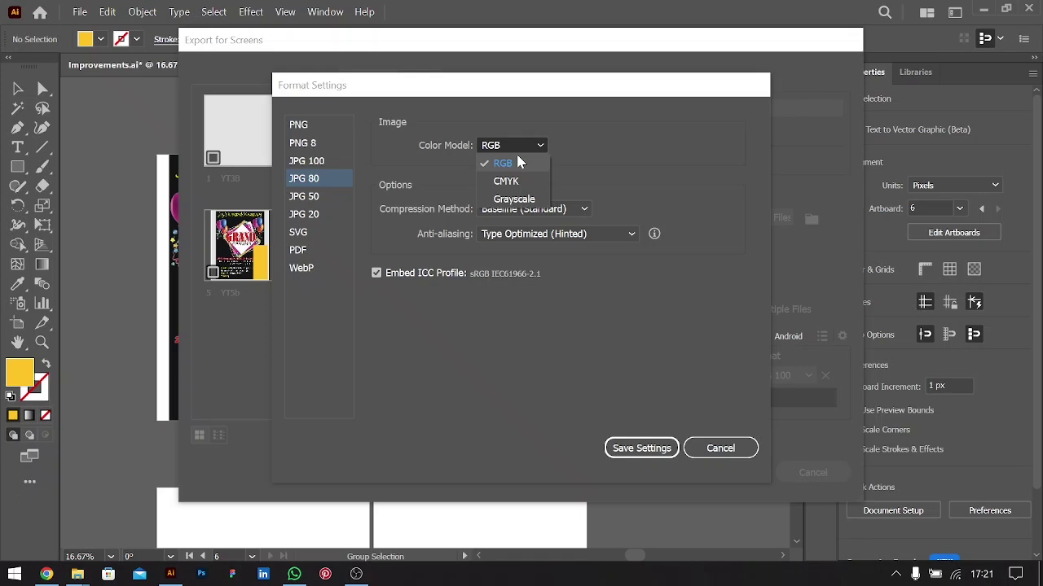
pyautogui.click(551, 200)
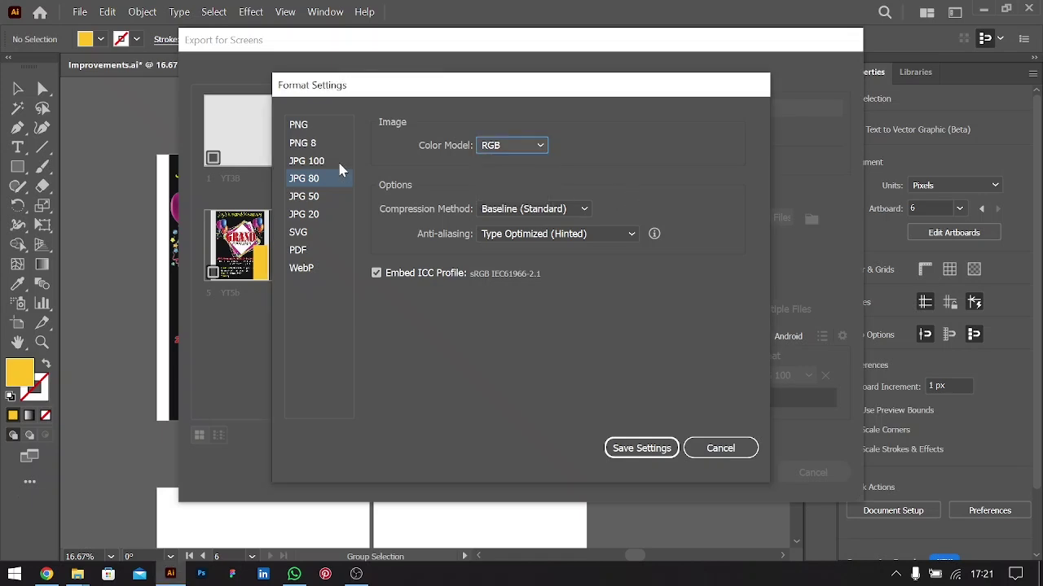
pyautogui.click(310, 197)
pyautogui.click(310, 216)
pyautogui.click(310, 235)
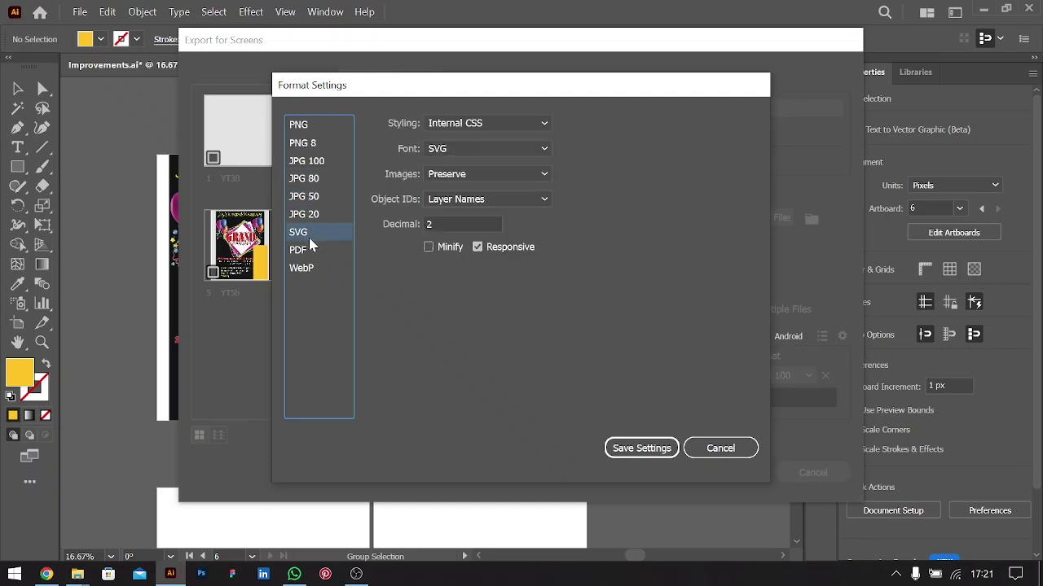
pyautogui.click(316, 253)
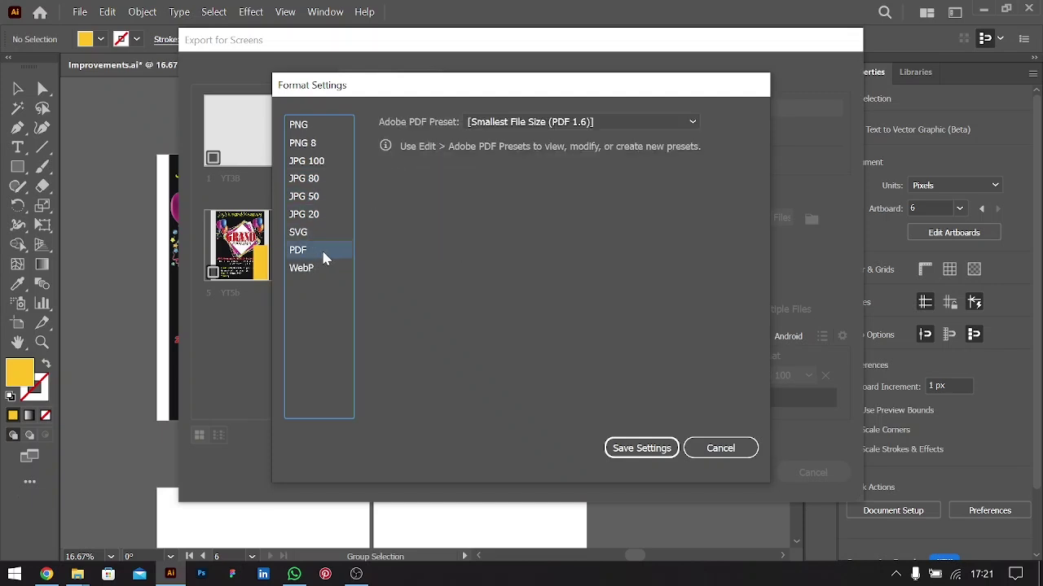
pyautogui.click(518, 123)
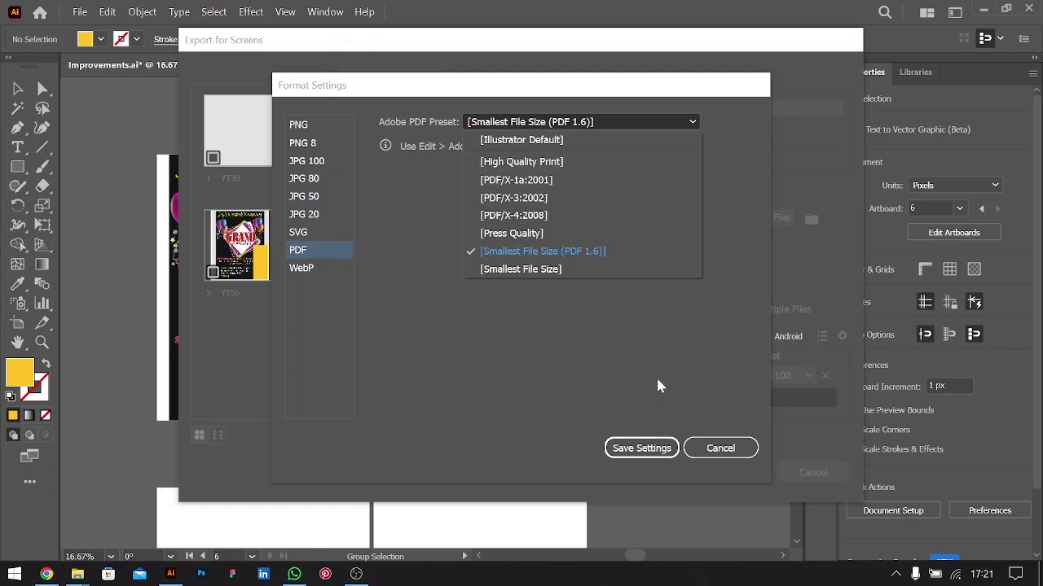
pyautogui.click(717, 447)
pyautogui.click(720, 445)
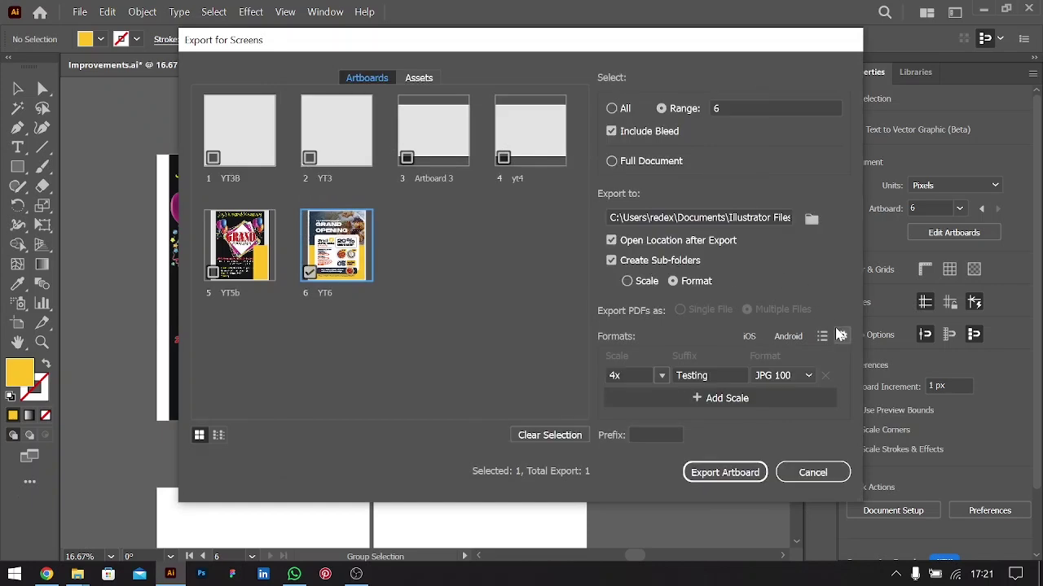
# Add a second export row at 2x PNG
pyautogui.click(708, 402)
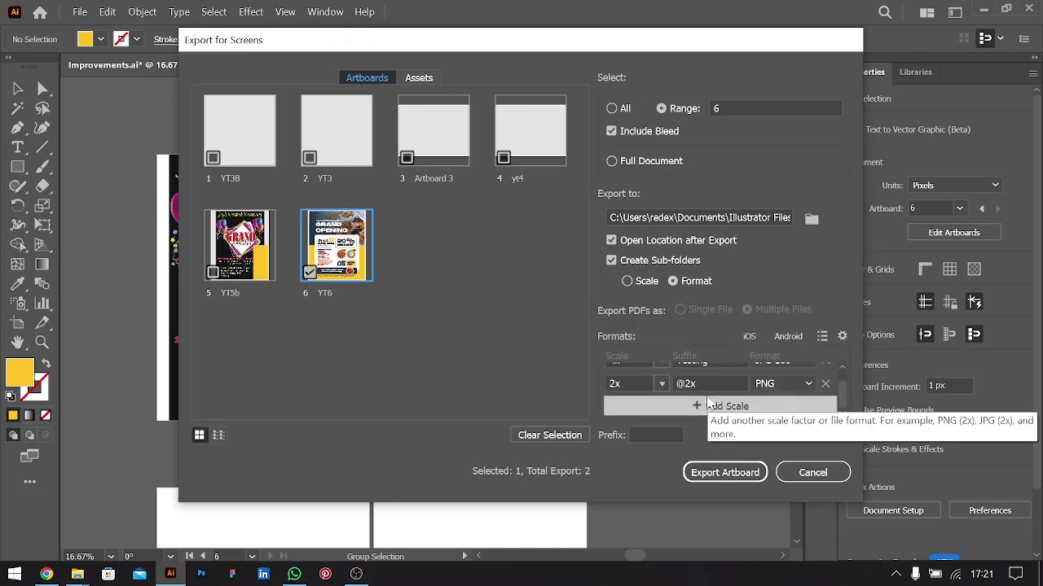
pyautogui.click(782, 384)
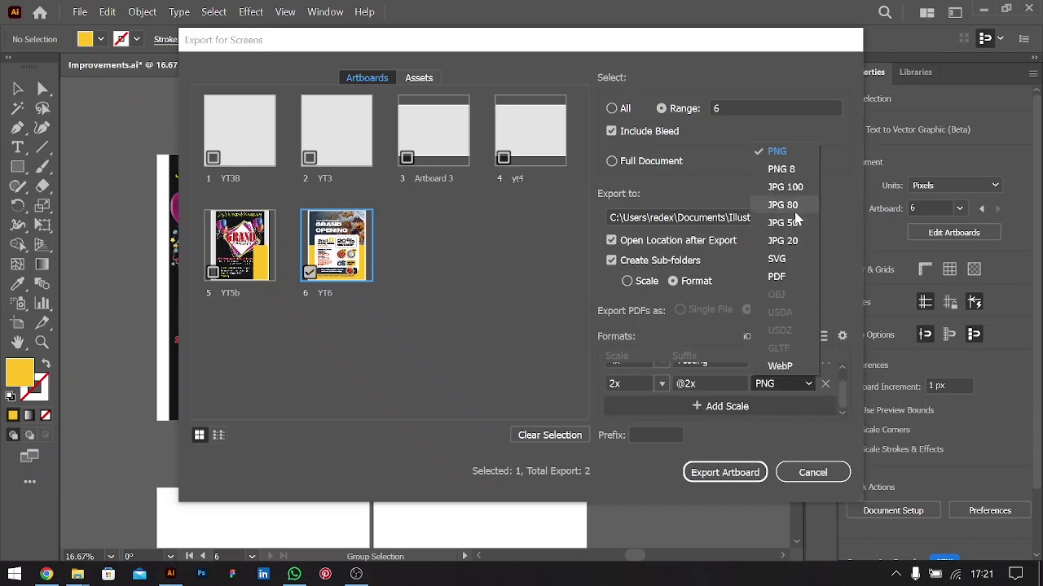
pyautogui.click(782, 151)
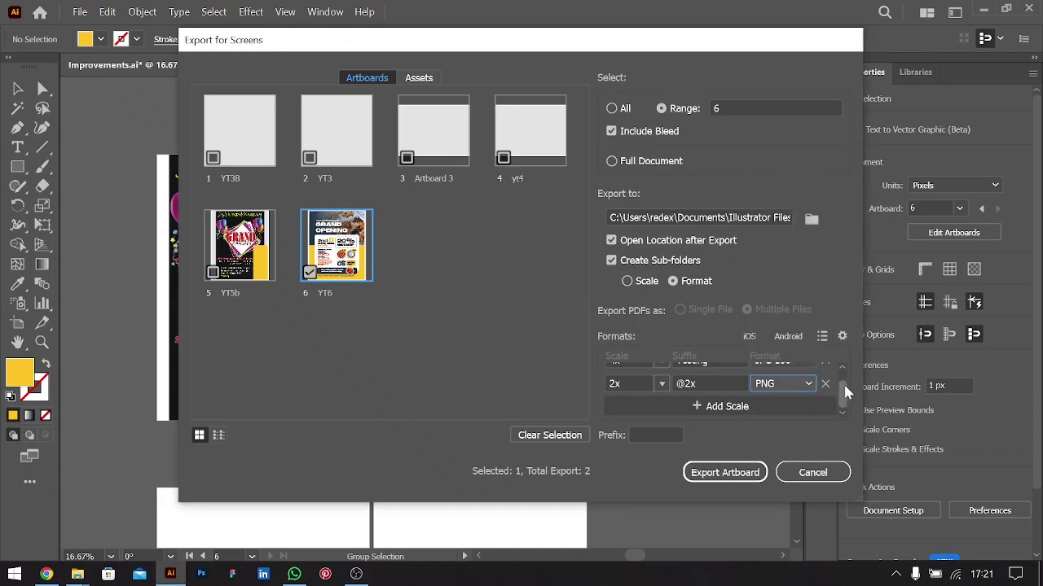
pyautogui.moveTo(844, 382); pyautogui.dragTo(843, 371)
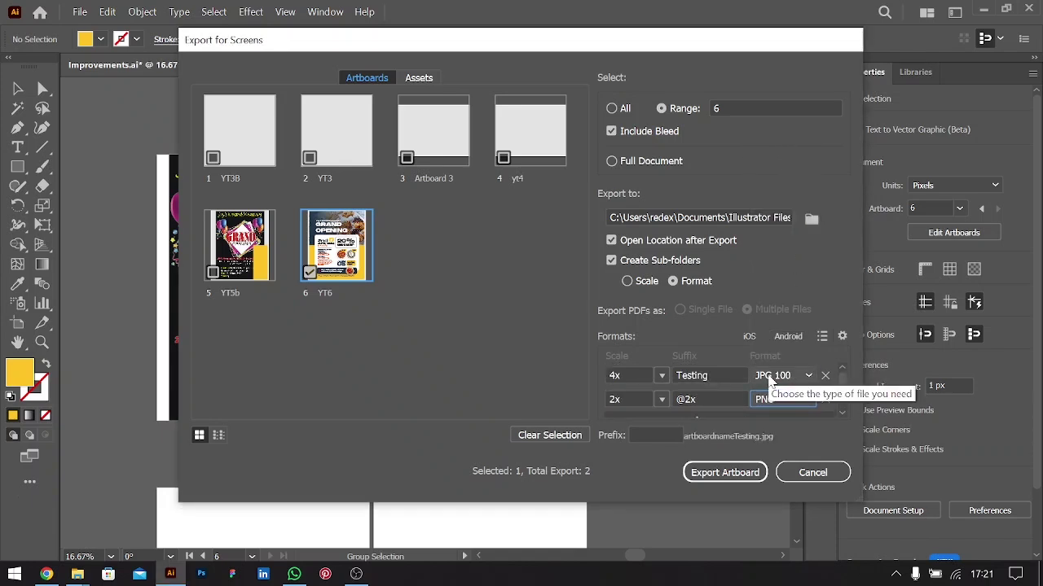
pyautogui.moveTo(840, 398); pyautogui.dragTo(838, 415)
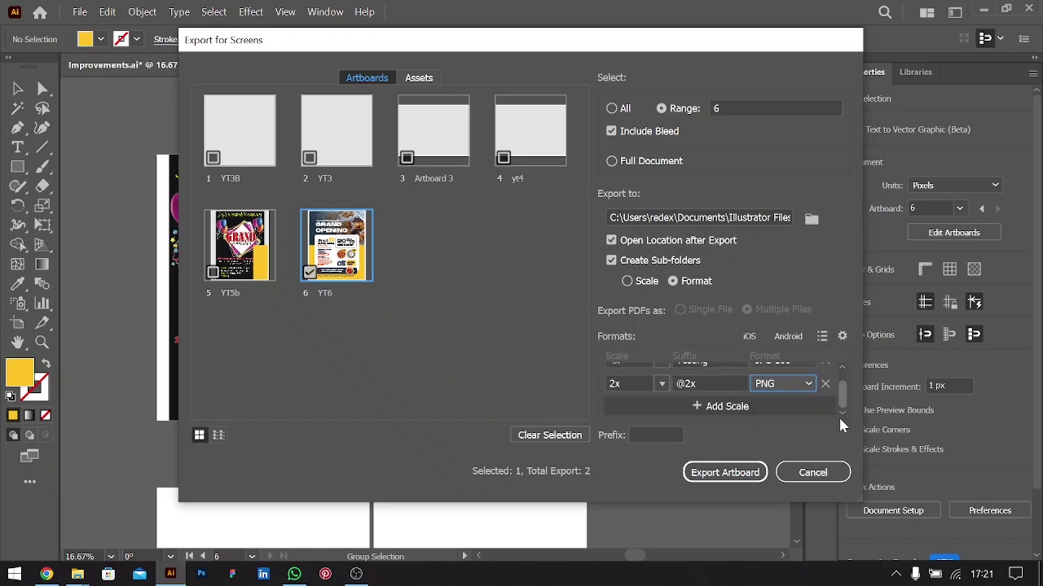
# Add a PDF row and export all three formats, replacing the existing YT6Testing.jpg
pyautogui.click(745, 409)
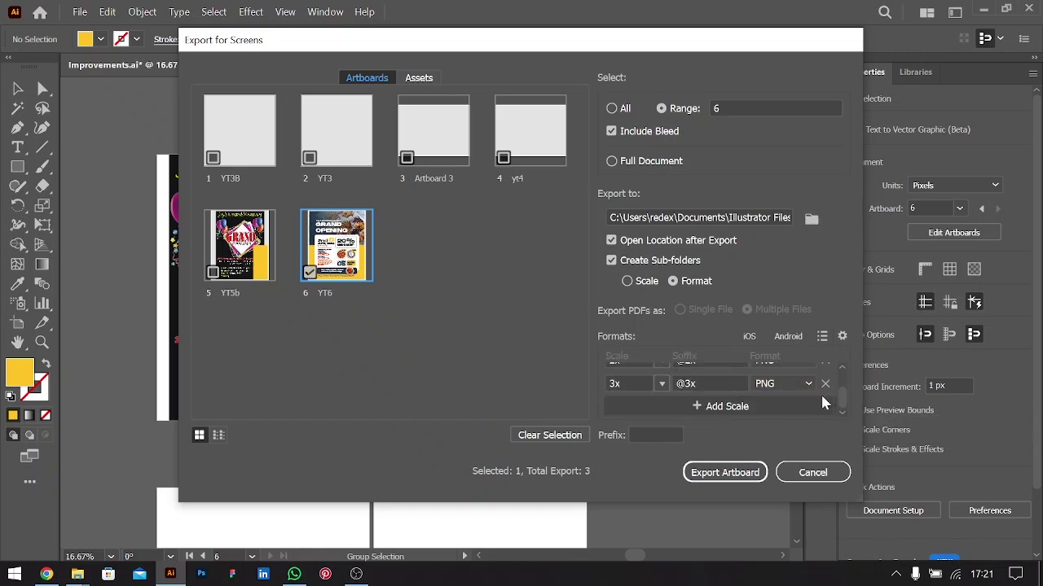
pyautogui.click(789, 383)
pyautogui.click(778, 276)
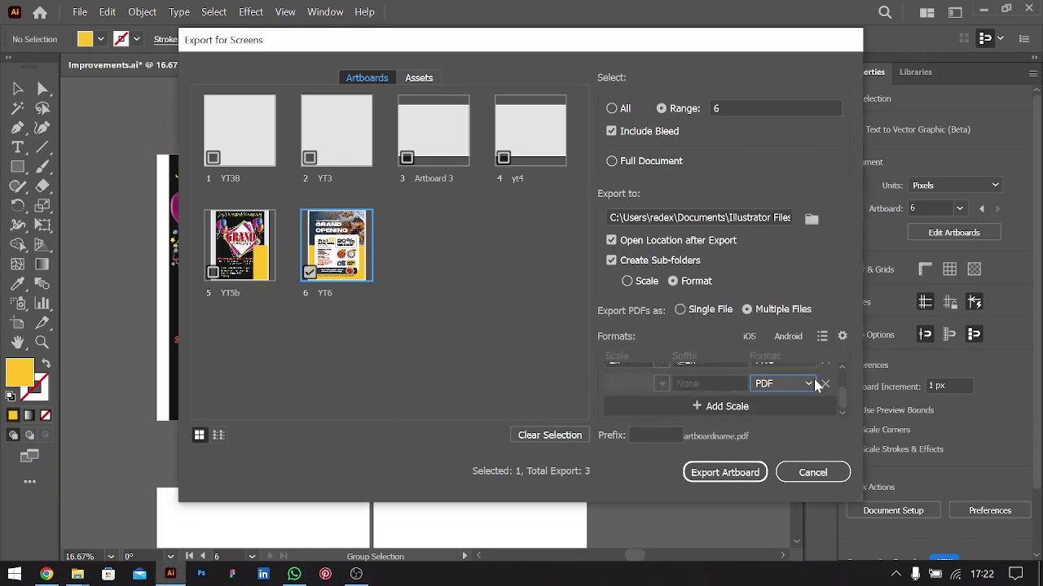
pyautogui.moveTo(842, 398); pyautogui.dragTo(845, 377)
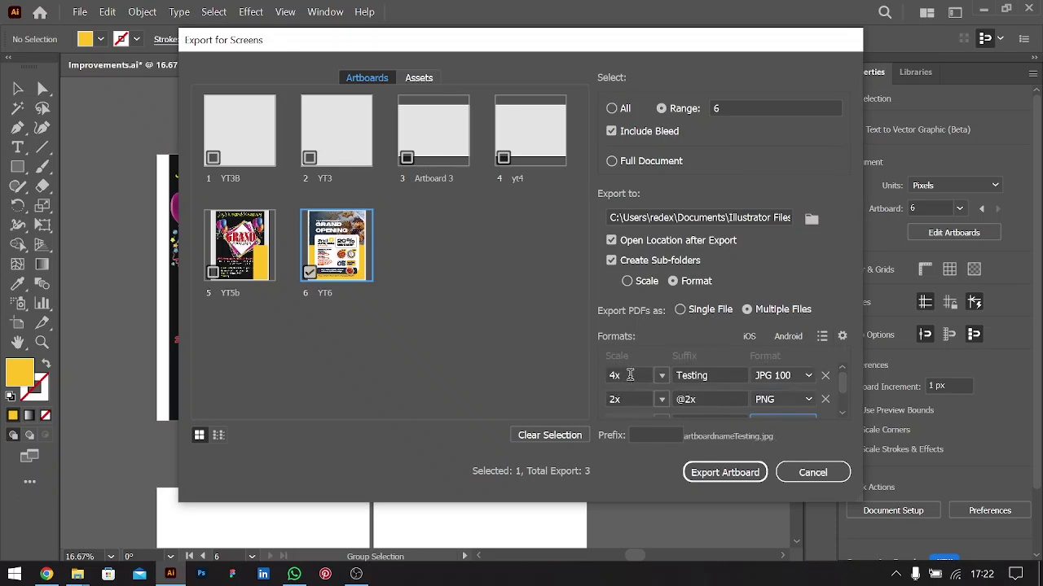
pyautogui.scroll(-2, 840, 398)
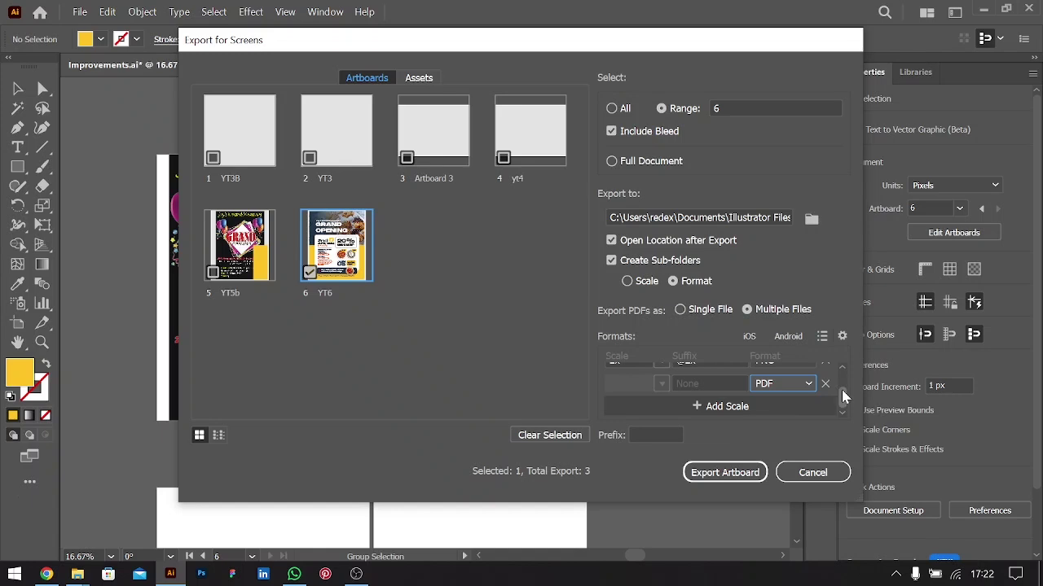
pyautogui.scroll(2, 842, 396)
pyautogui.click(724, 472)
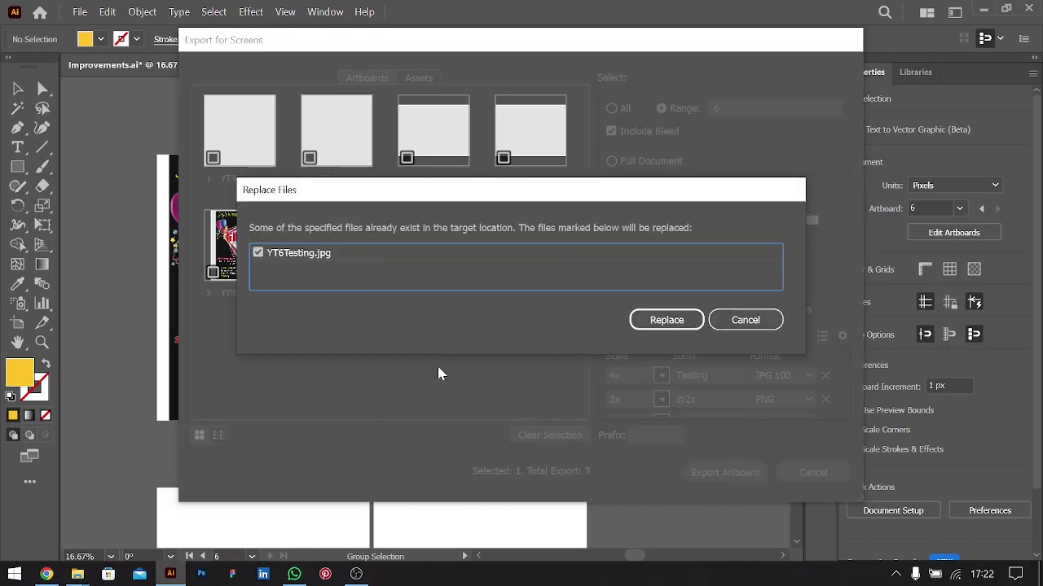
pyautogui.click(672, 315)
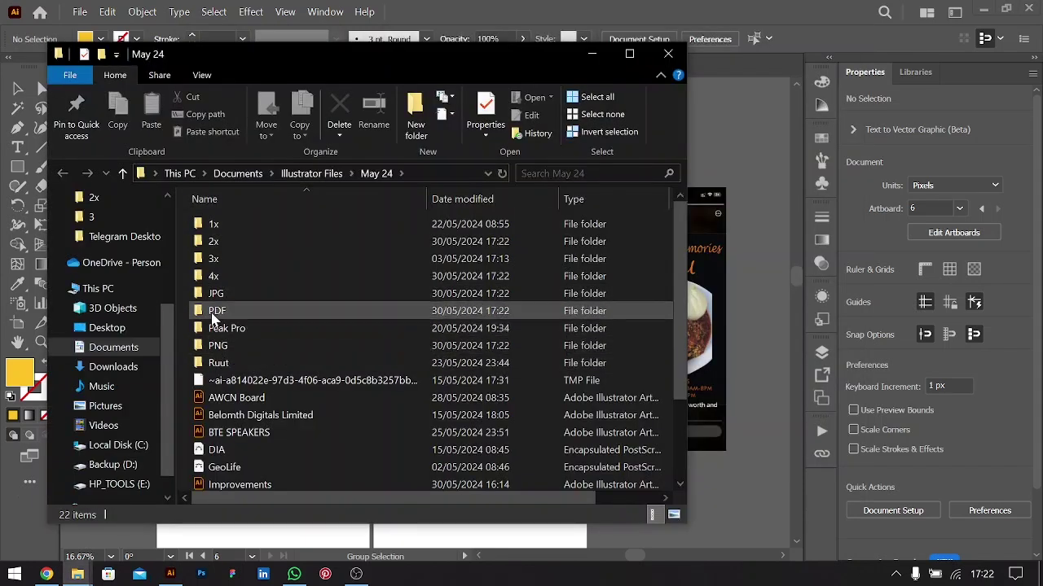
# Confirm the exported flyer in the May 24 PDF, PNG and JPG subfolders, ending on YT6Testing
pyautogui.doubleClick(212, 313)
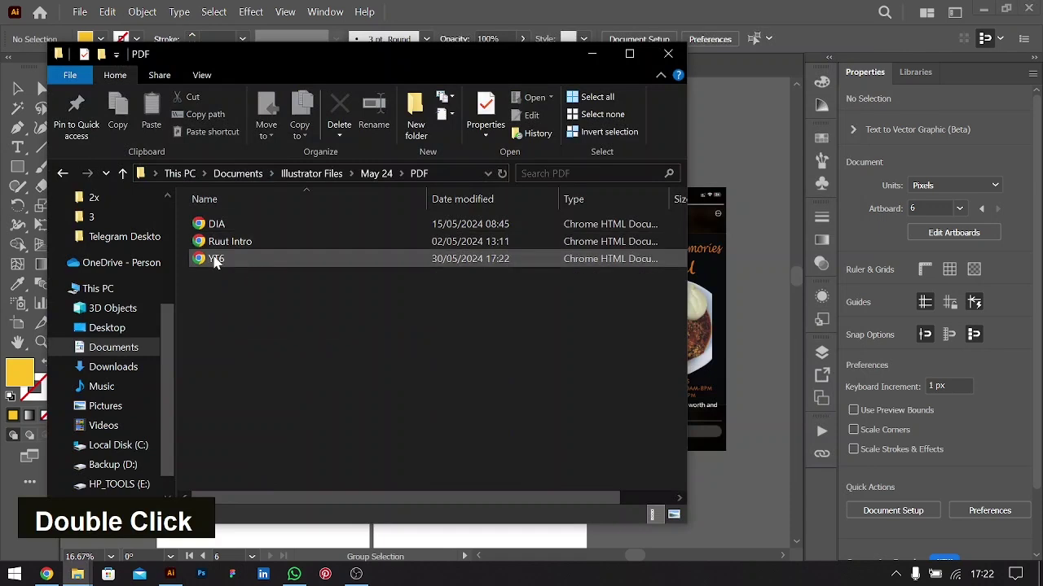
pyautogui.press('BackSpace')
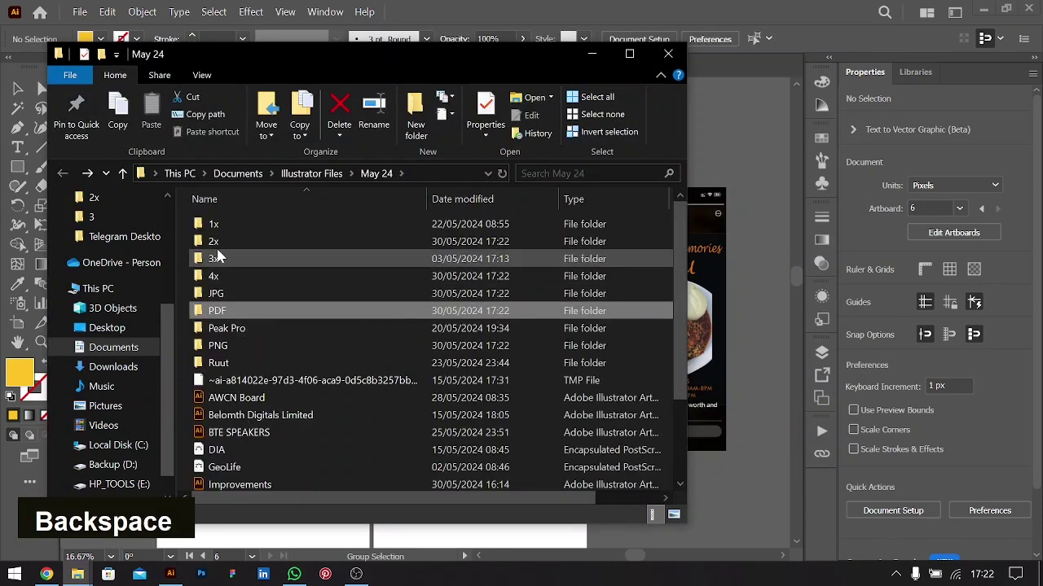
pyautogui.click(214, 347)
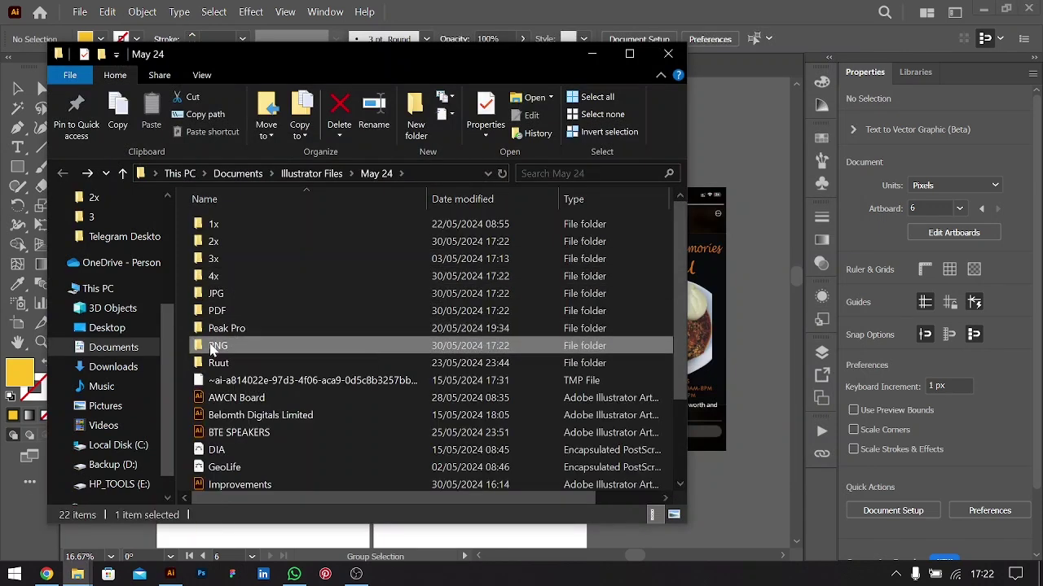
pyautogui.doubleClick(213, 347)
pyautogui.press('BackSpace')
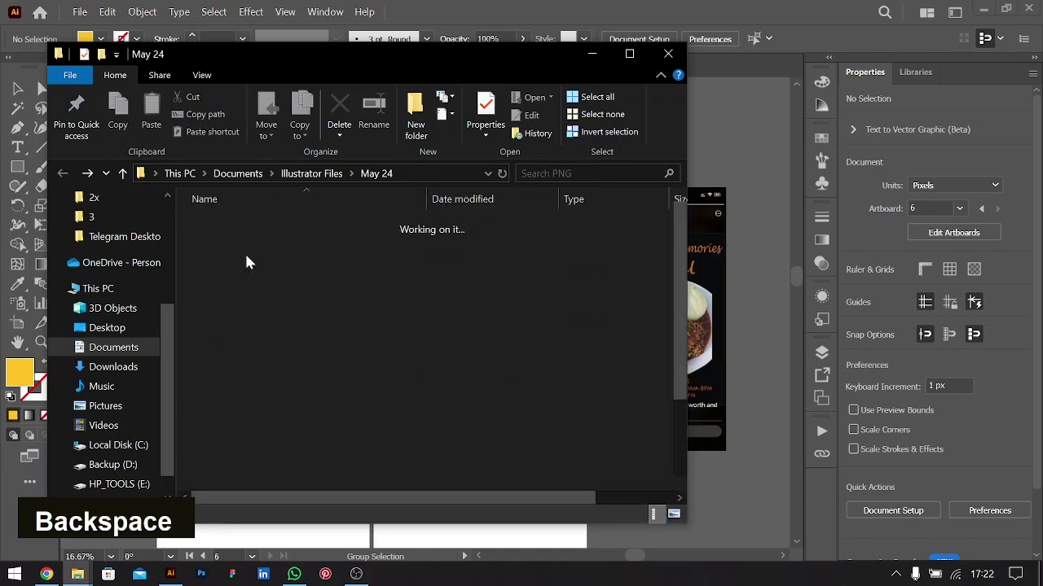
pyautogui.doubleClick(215, 299)
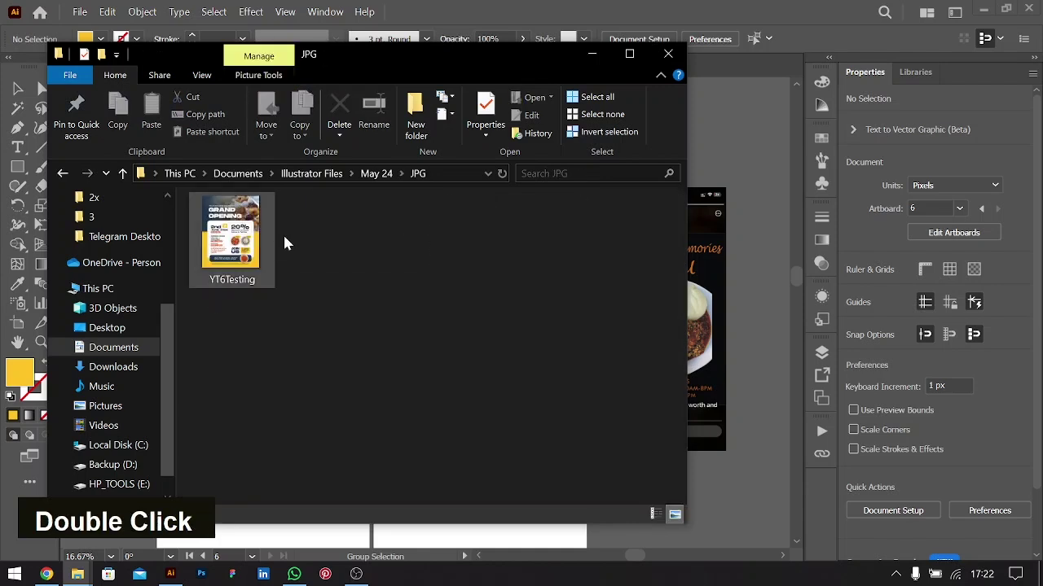
# Close File Explorer to bring Improvements.ai back into view
pyautogui.click(667, 54)
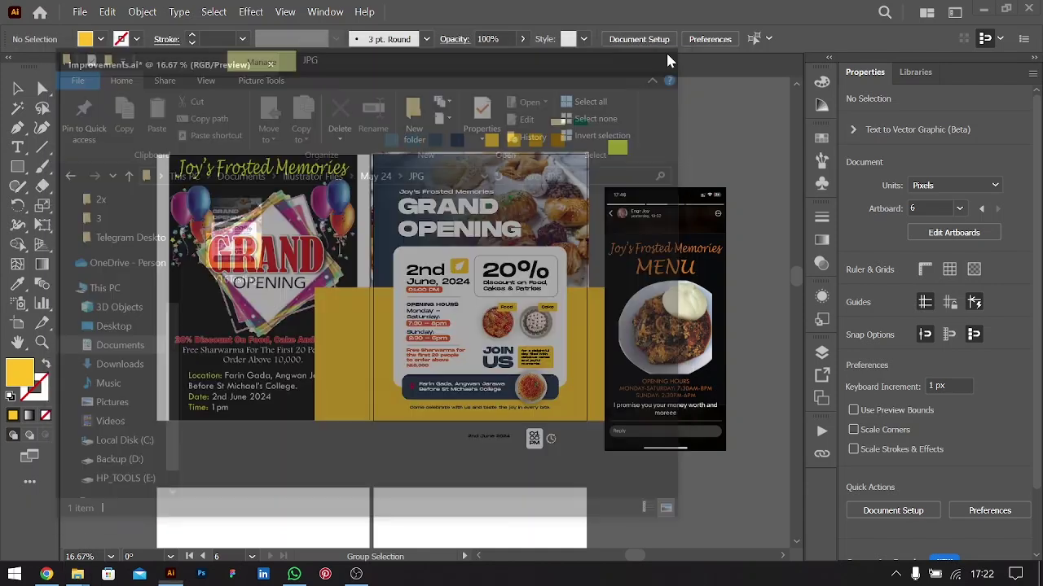